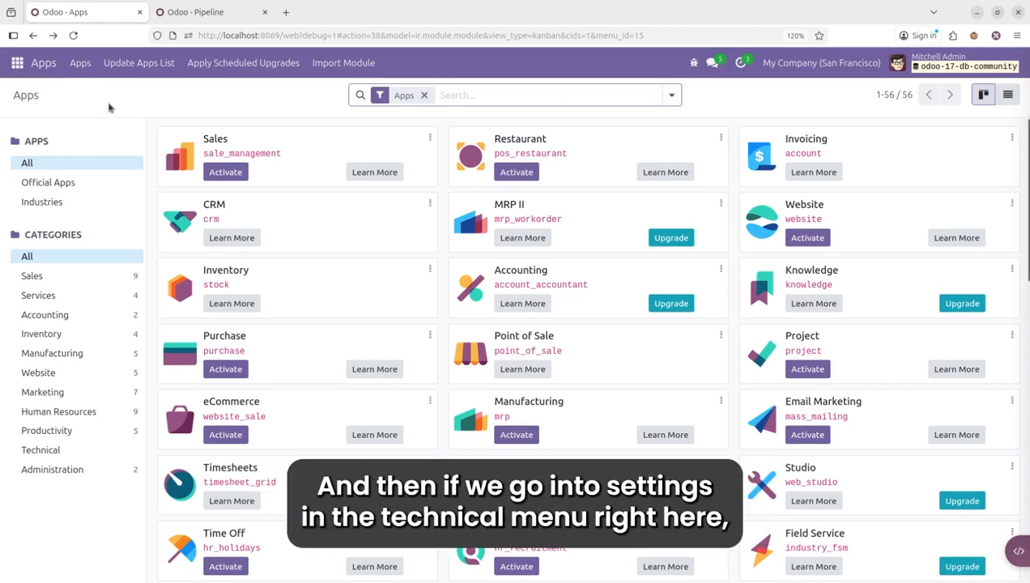
Open the technical Server Actions list in Settings and start a new server action.
left_click(17, 63)
left_click(51, 274)
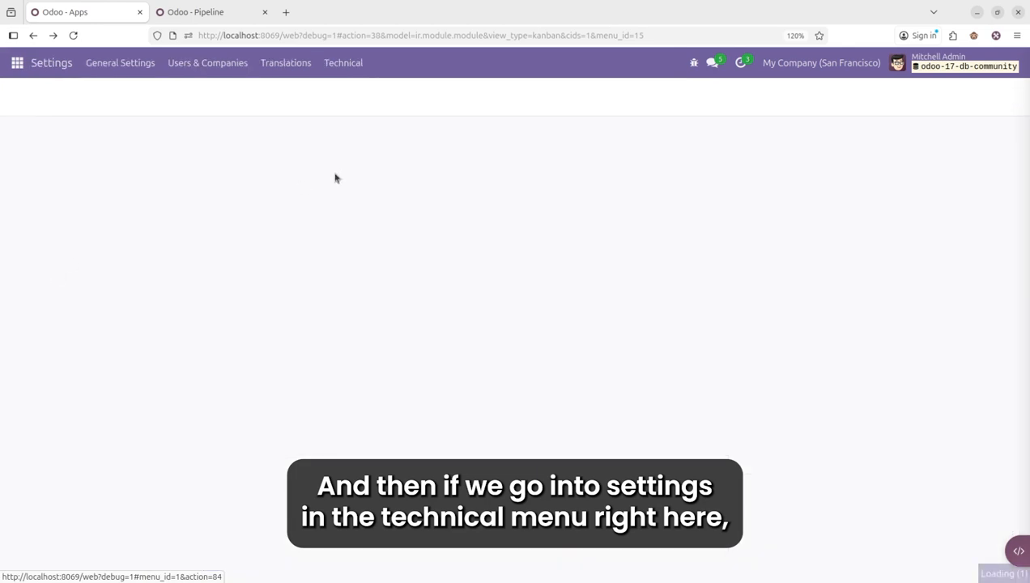
left_click(361, 72)
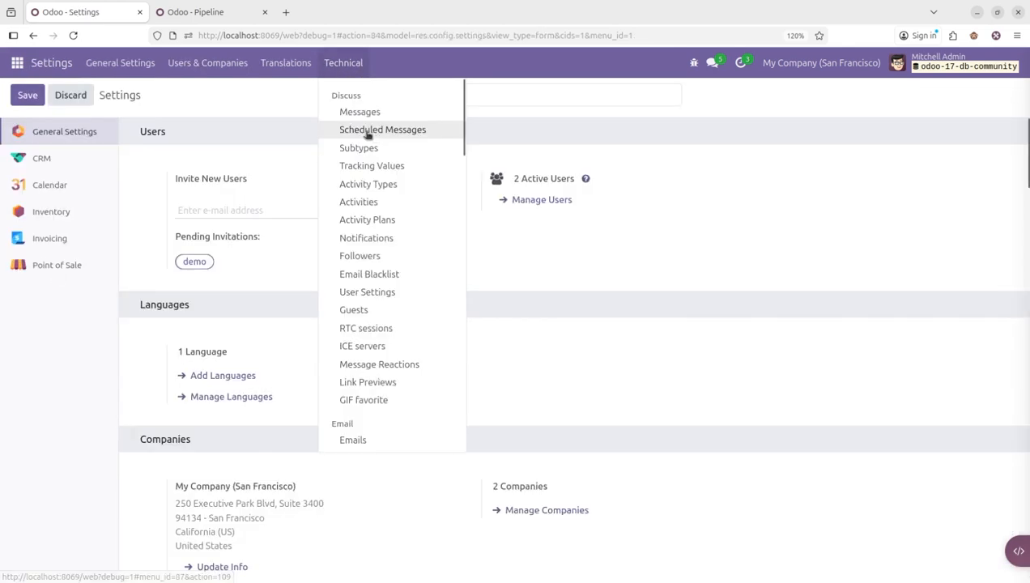
scroll(356, 268, "down", 12)
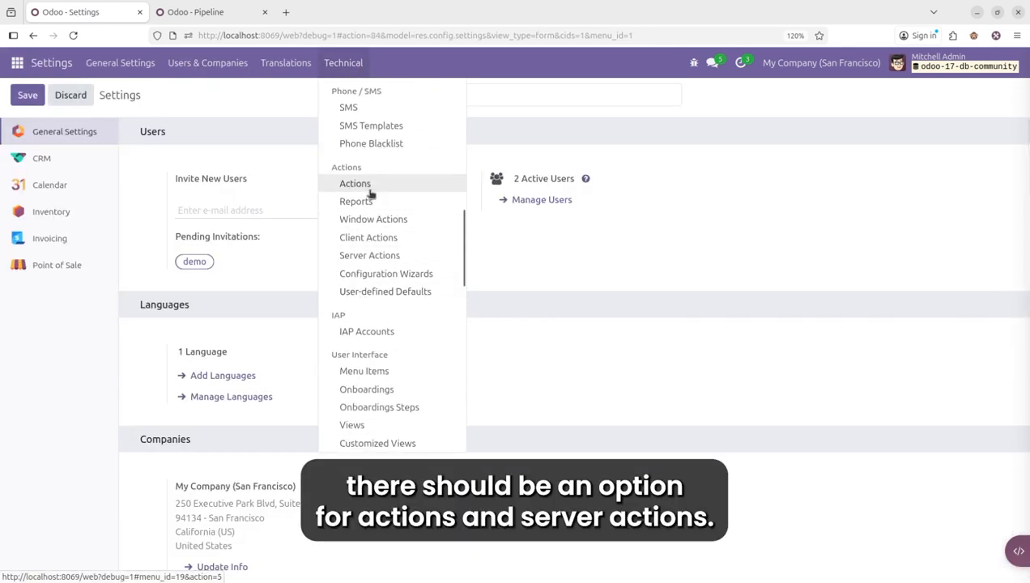
left_click(380, 264)
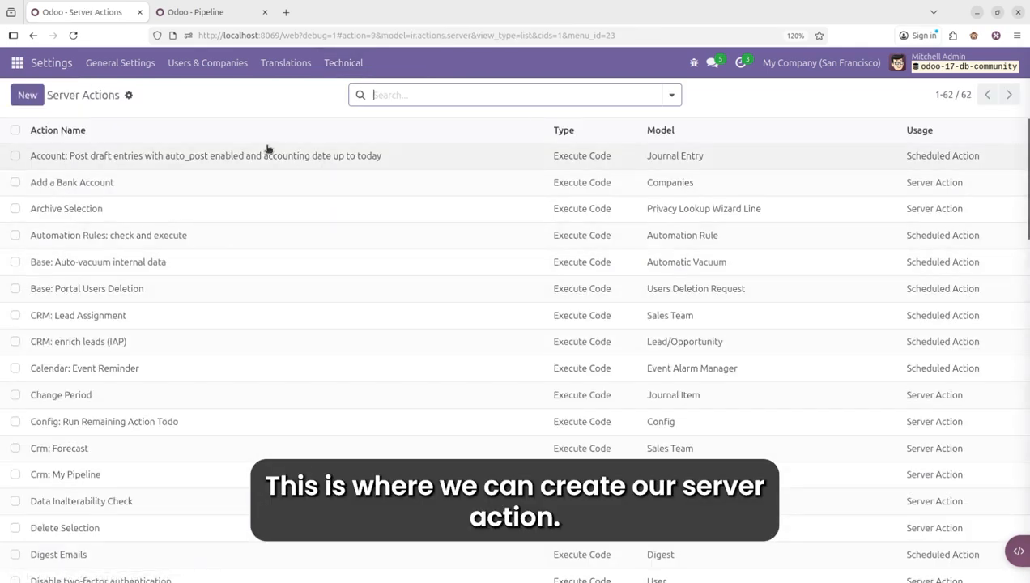
left_click(28, 95)
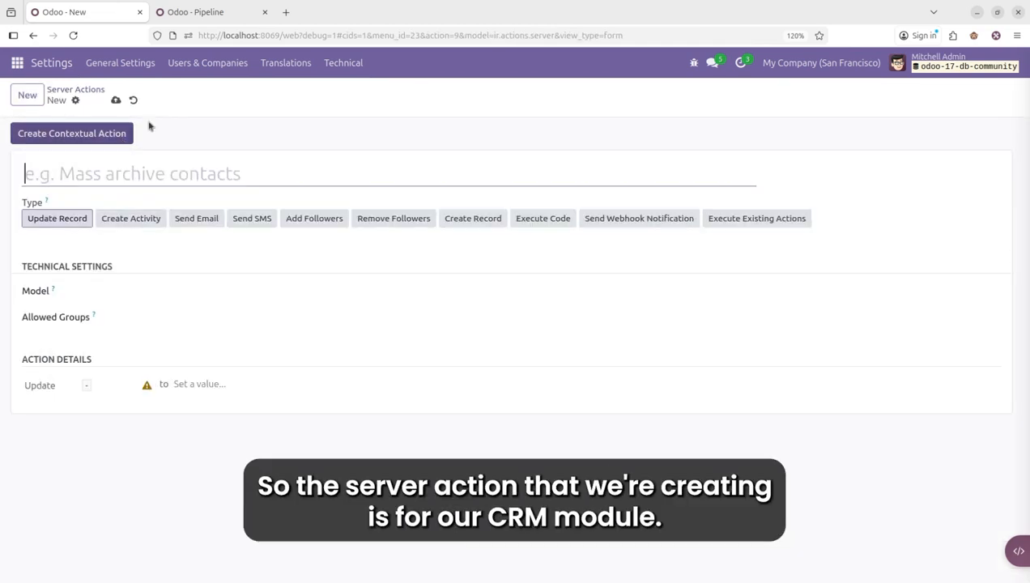
Name the new server action "Make Very High Priority" and set its model to Lead/Opportunity.
left_click(209, 12)
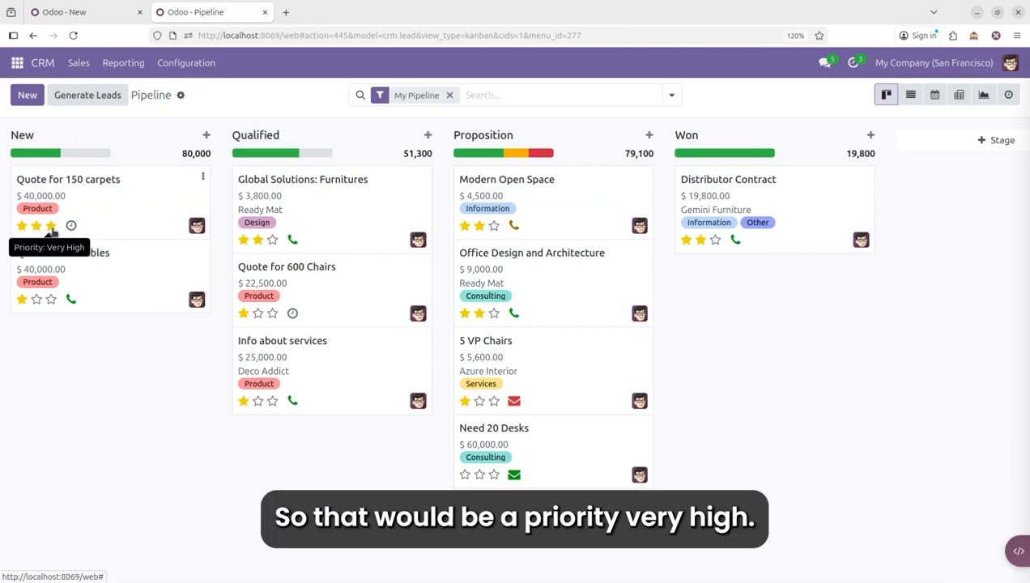
left_click(96, 13)
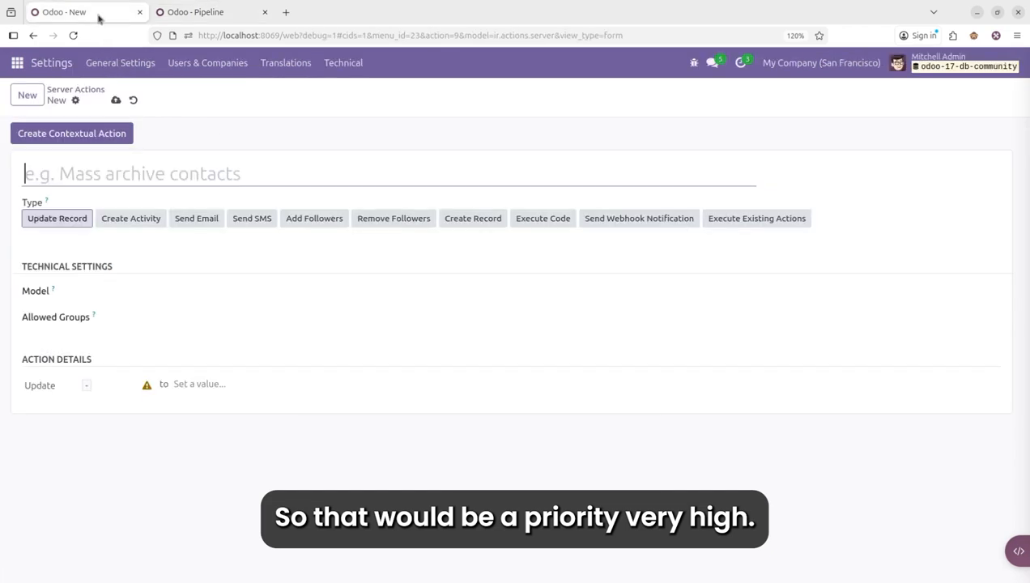
type("Make")
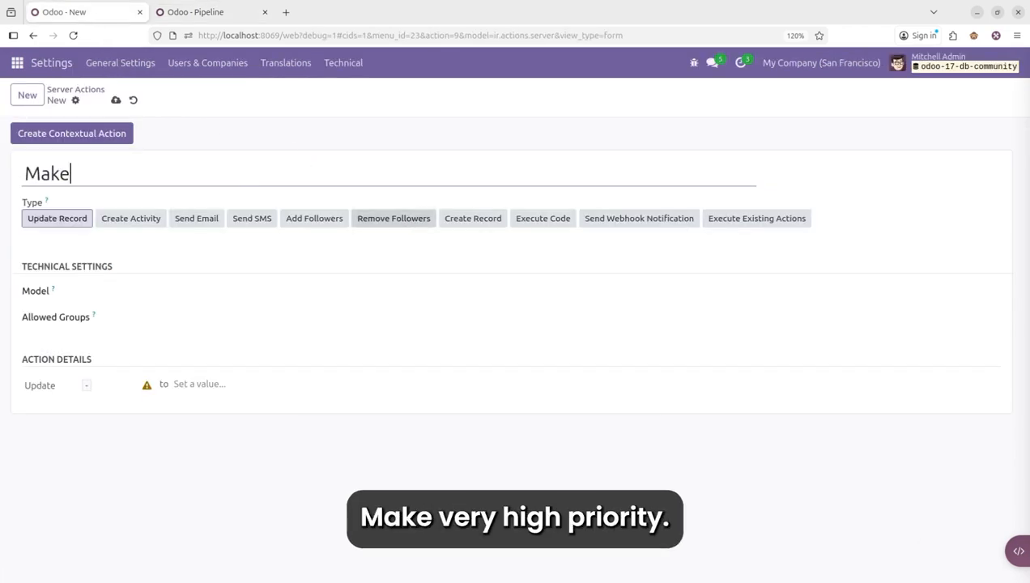
type(" Very High Priority")
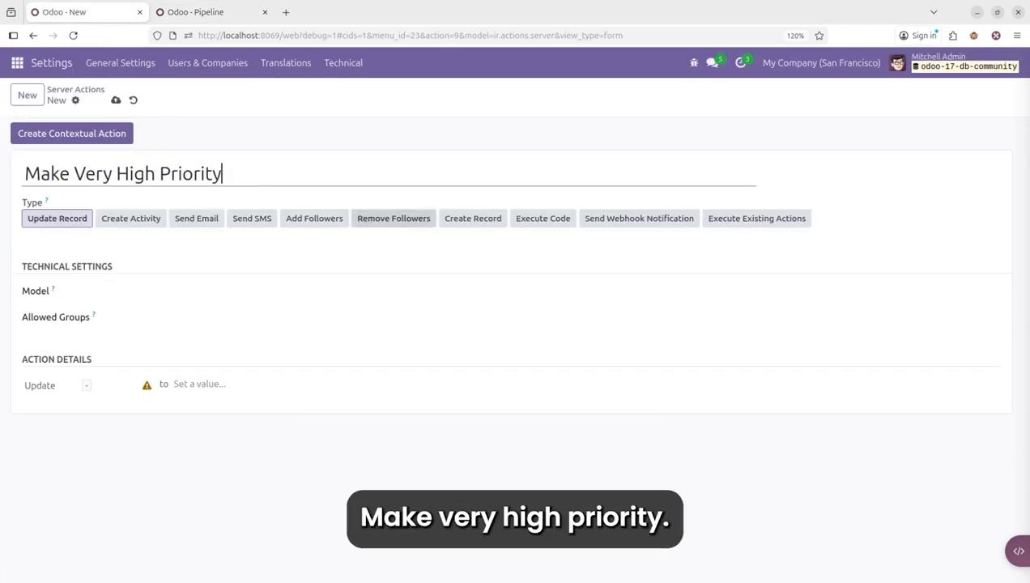
left_click(275, 293)
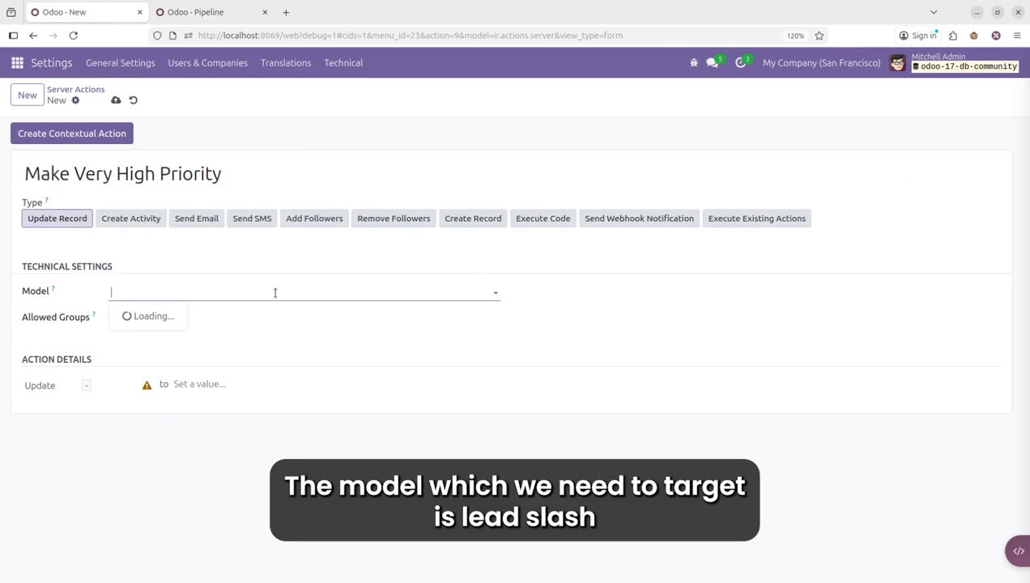
type("Lead/opp")
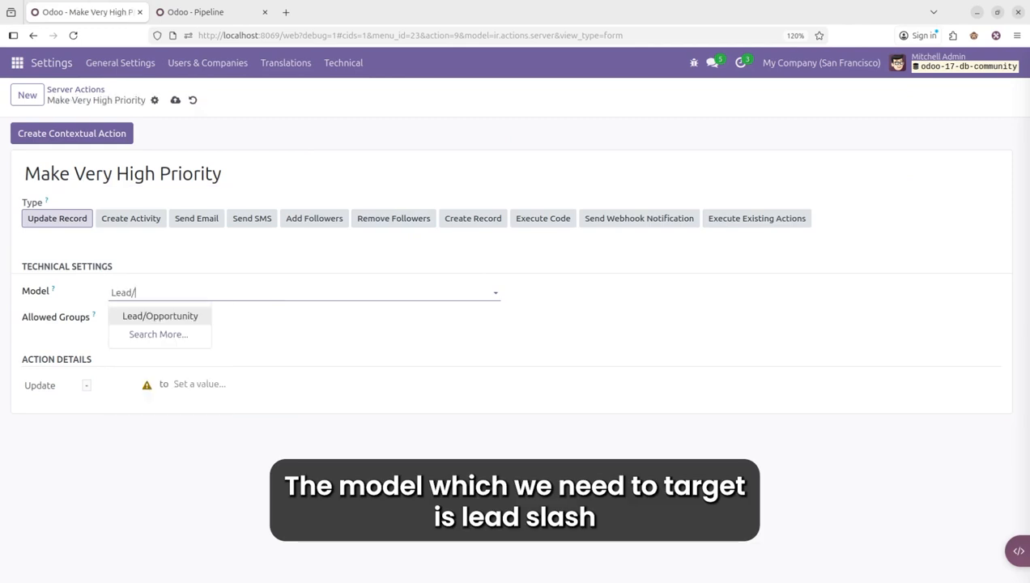
left_click(194, 323)
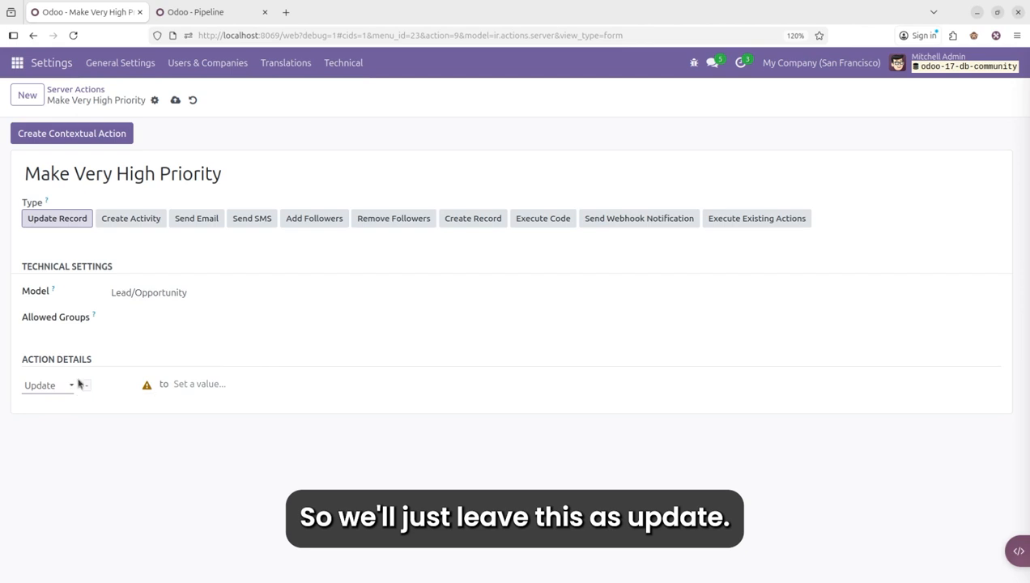
Try to pick the priority field as the one the action updates.
left_click(115, 393)
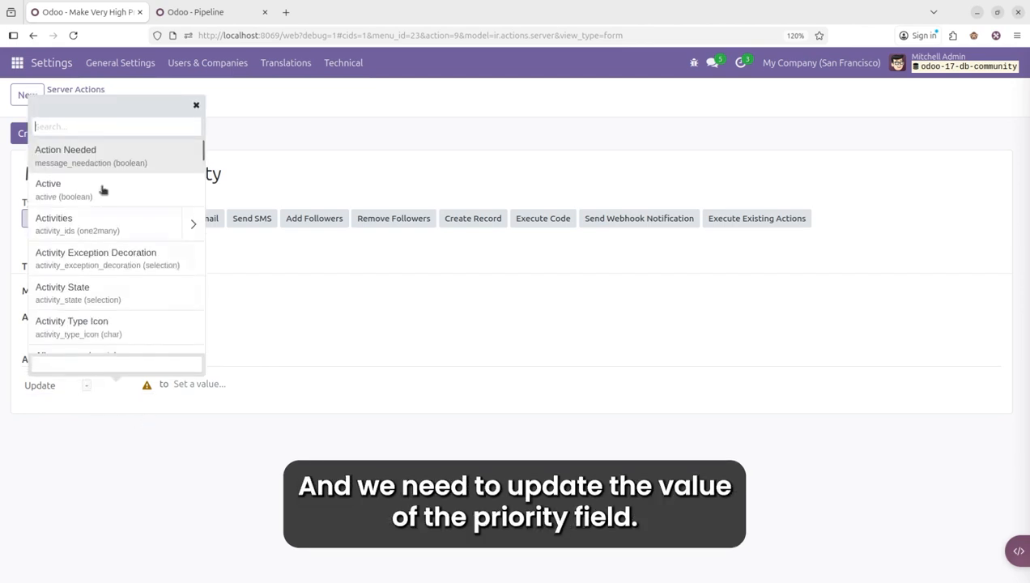
type("prior")
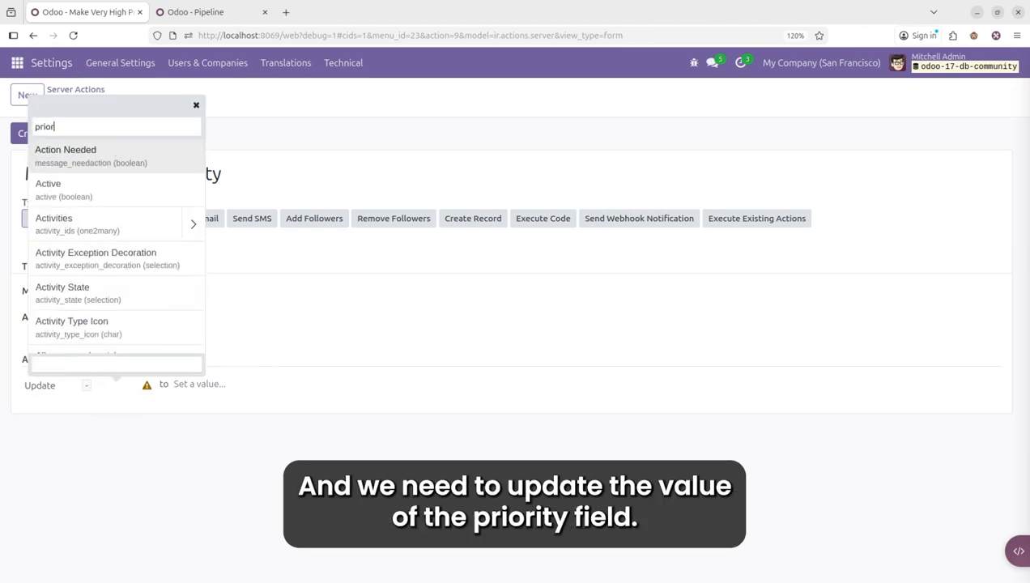
type("ity")
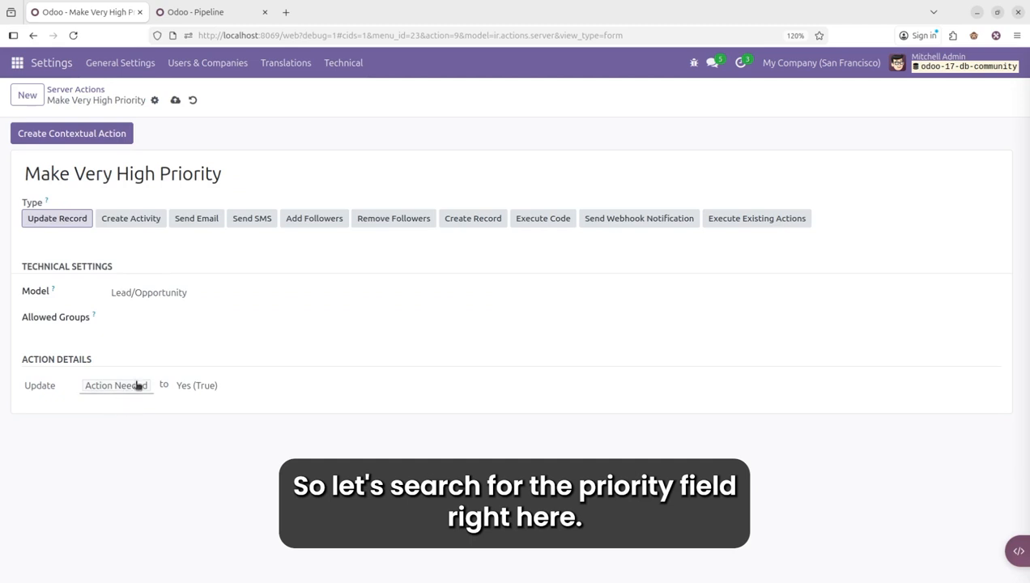
Make the action update the Priority field to Very High and save the server action.
left_click(137, 386)
type("prio")
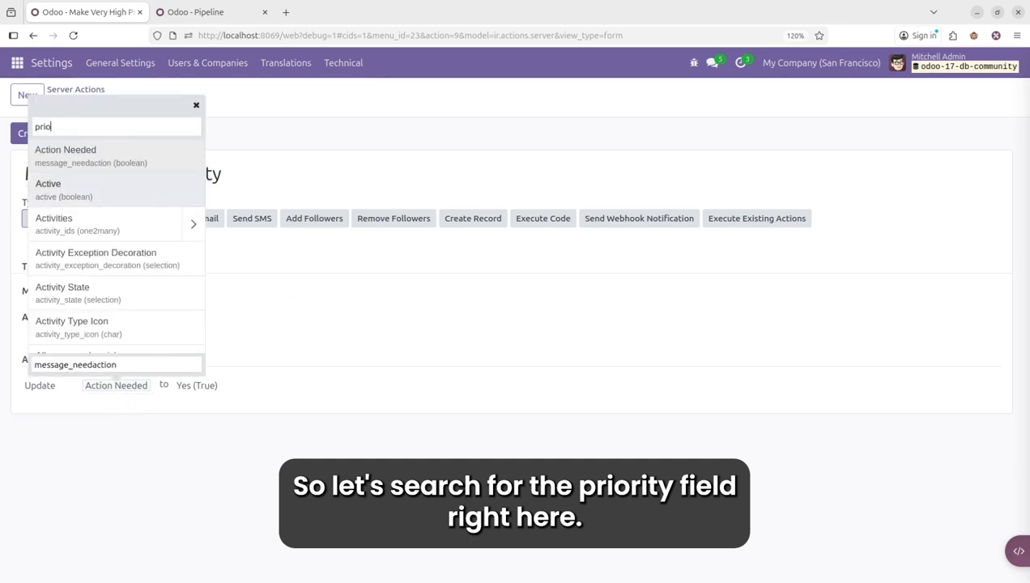
left_click(92, 163)
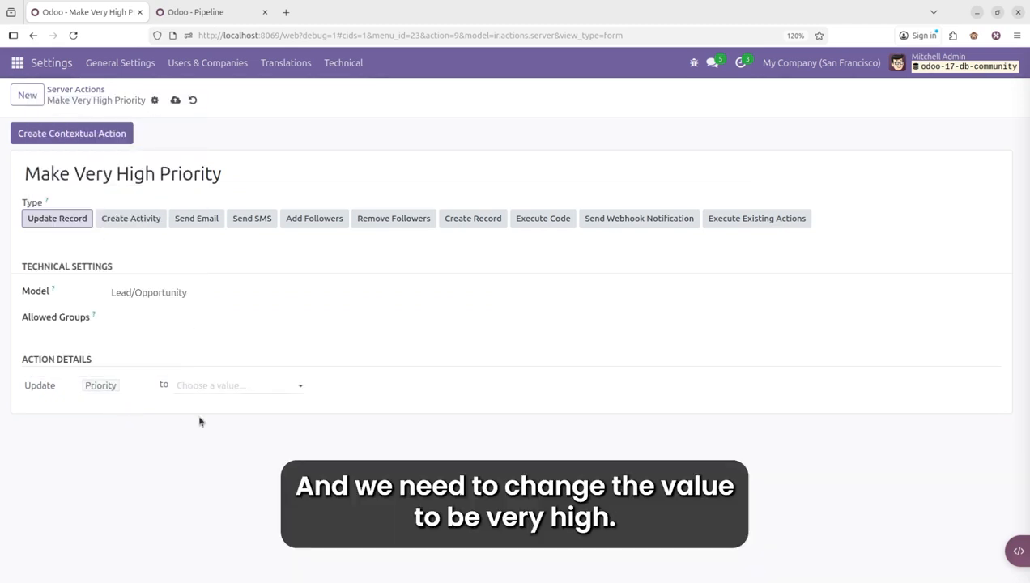
left_click(219, 386)
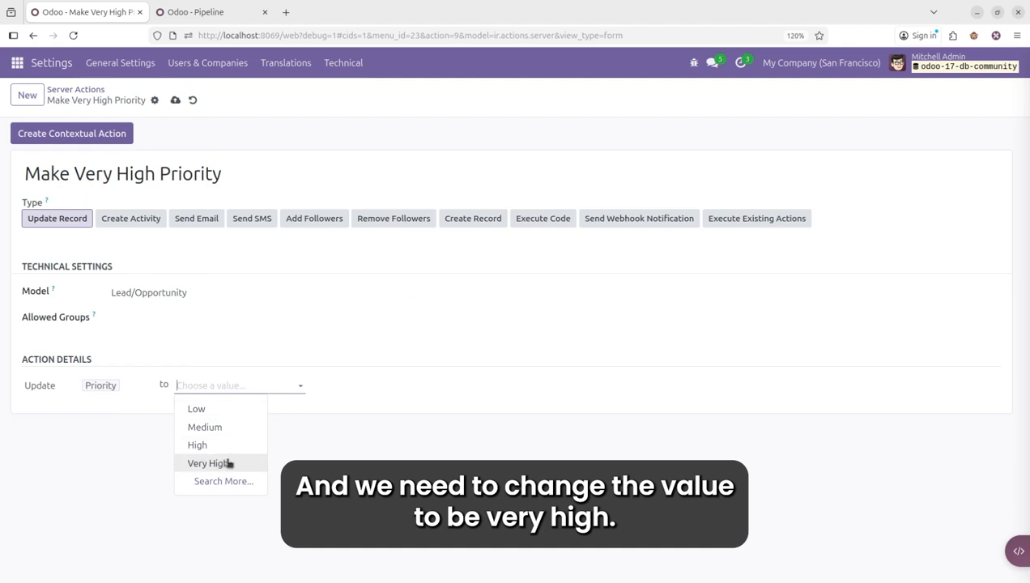
left_click(227, 463)
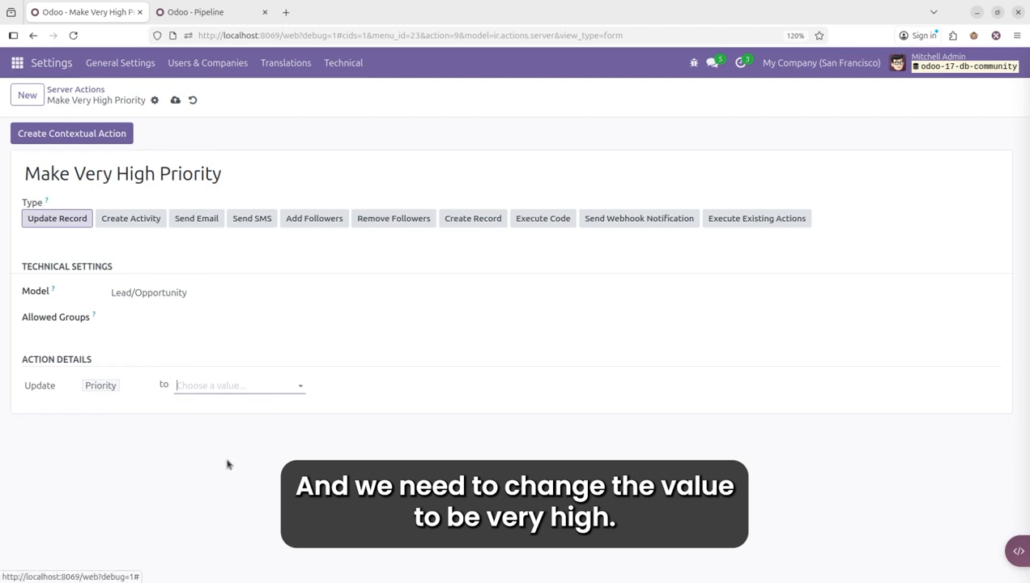
left_click(175, 101)
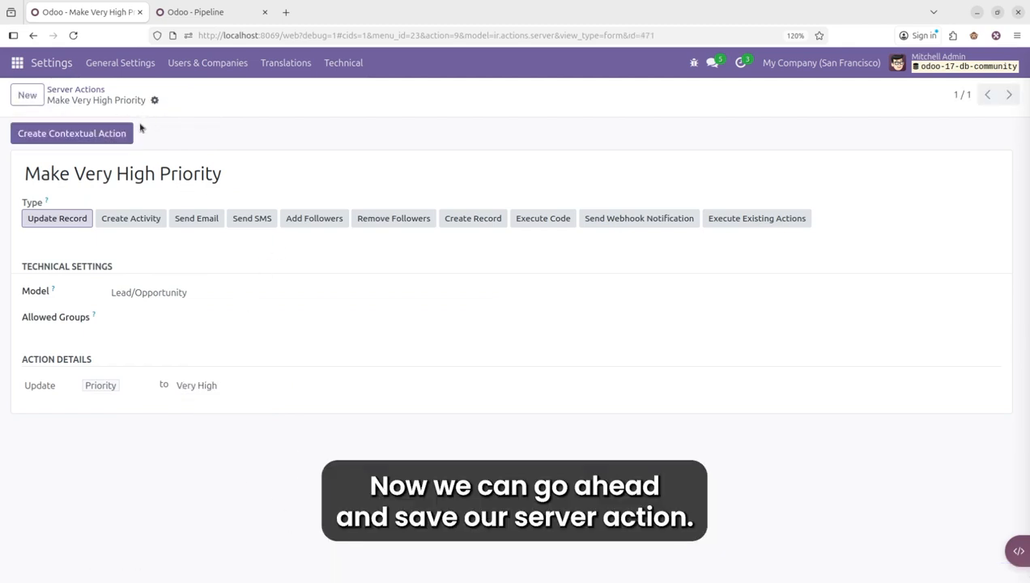
Reload the CRM pipeline, show it as a list and check which actions are available for the Modern Open Space opportunity.
left_click(207, 12)
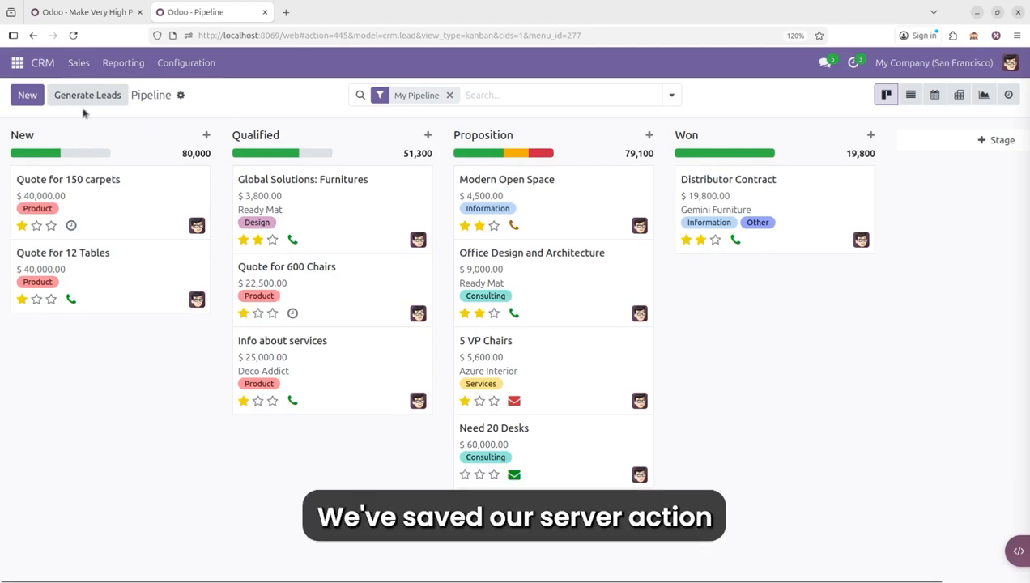
left_click(73, 35)
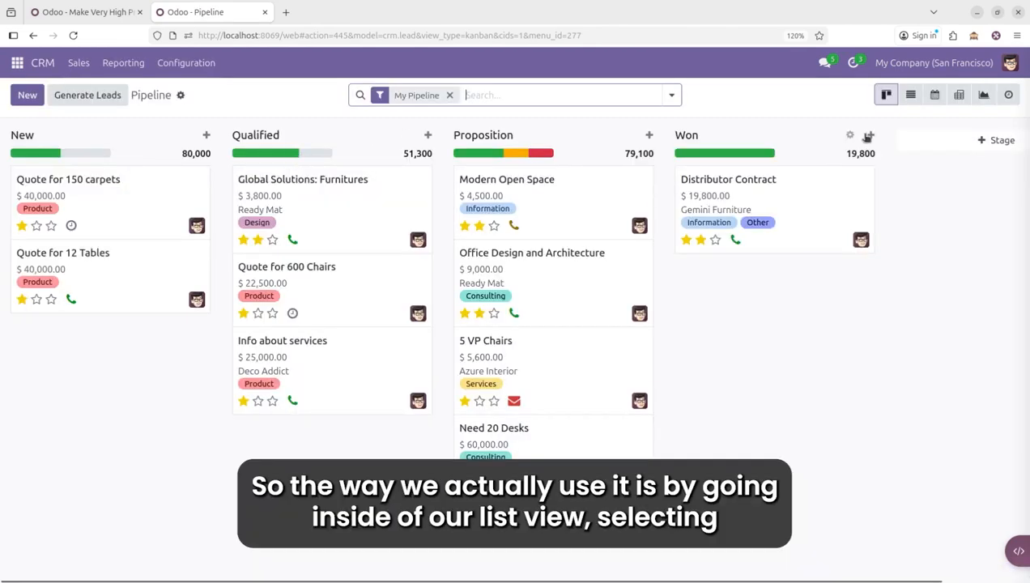
left_click(914, 97)
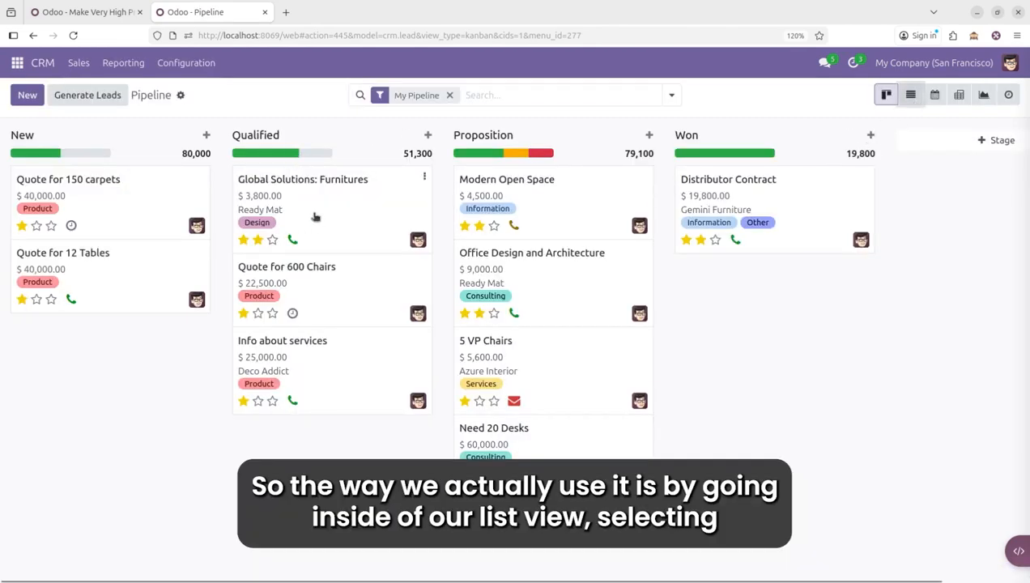
left_click(14, 158)
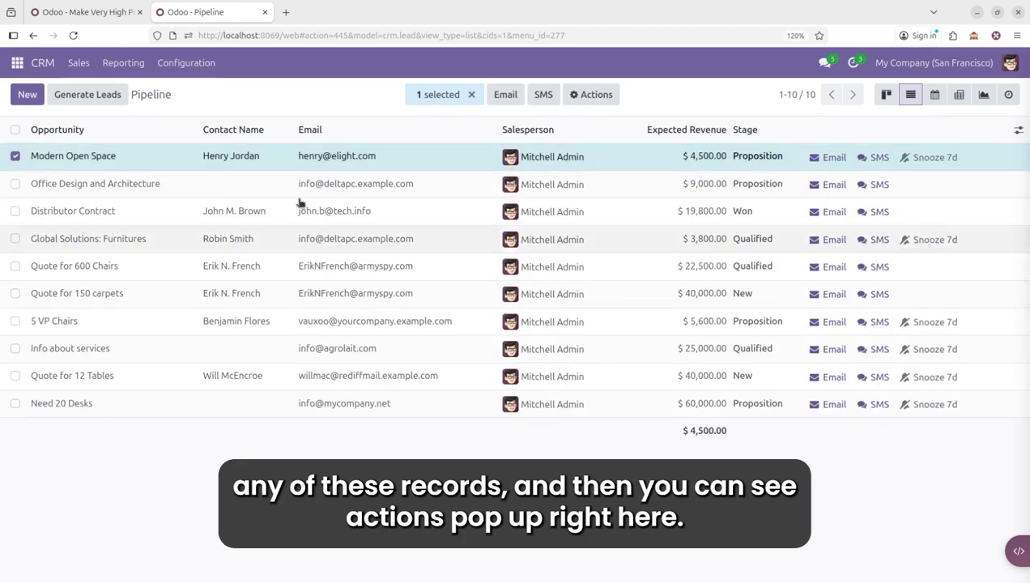
left_click(597, 95)
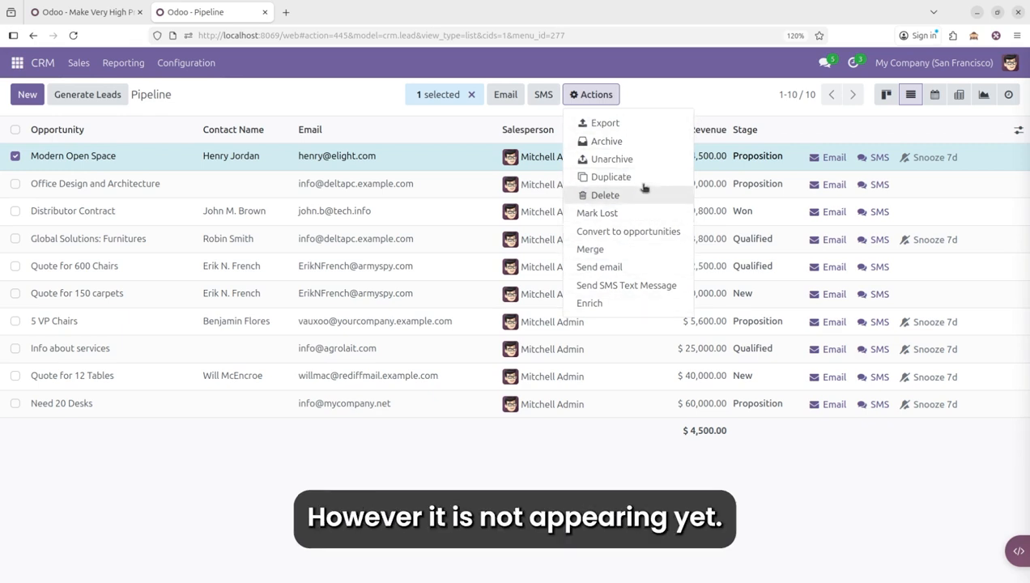
Create the contextual action for the Make Very High Priority server action.
left_click(89, 11)
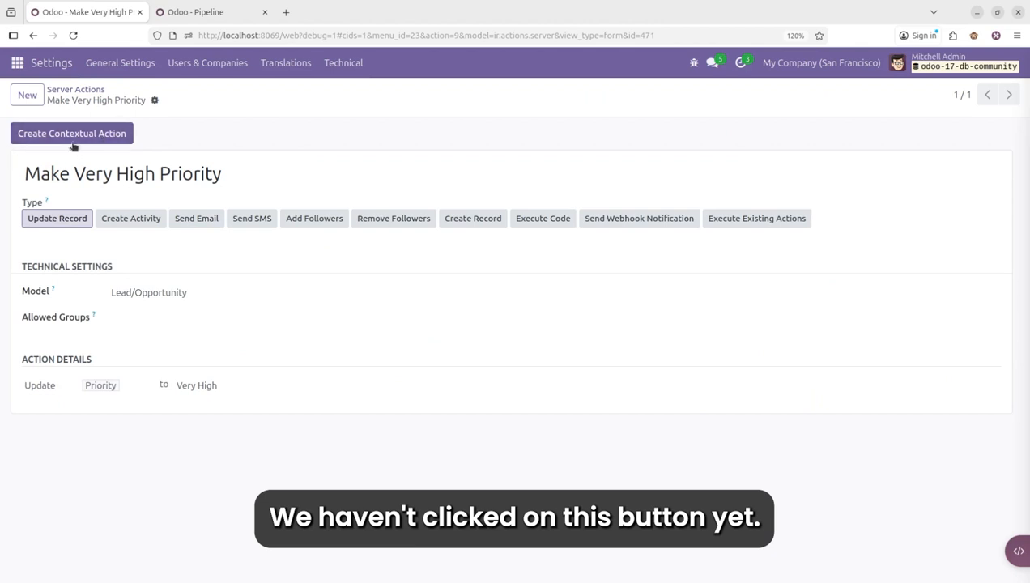
left_click(121, 135)
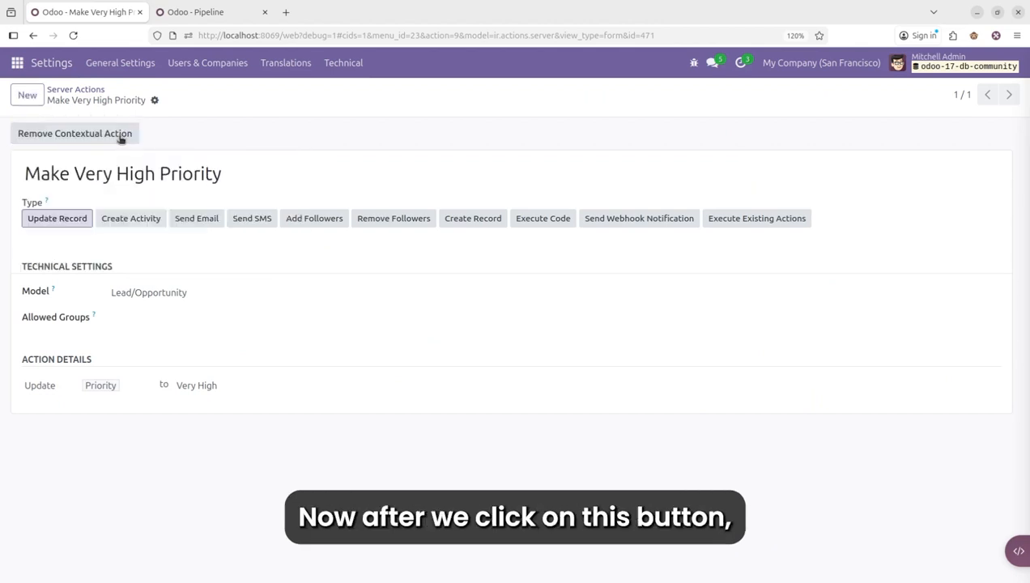
Reload the CRM pipeline list, check the available actions for Modern Open Space again and deselect it.
left_click(212, 12)
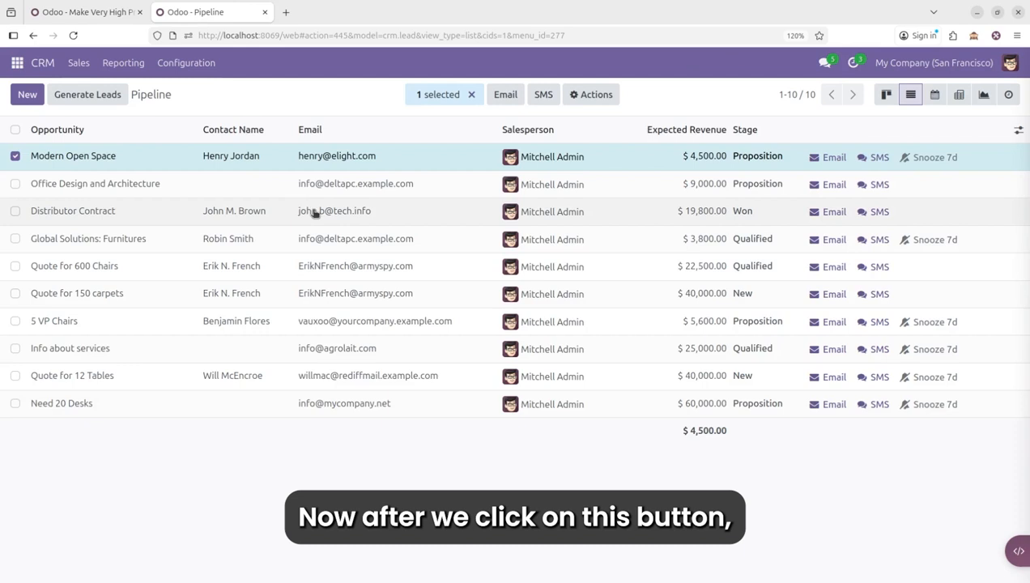
key("F5")
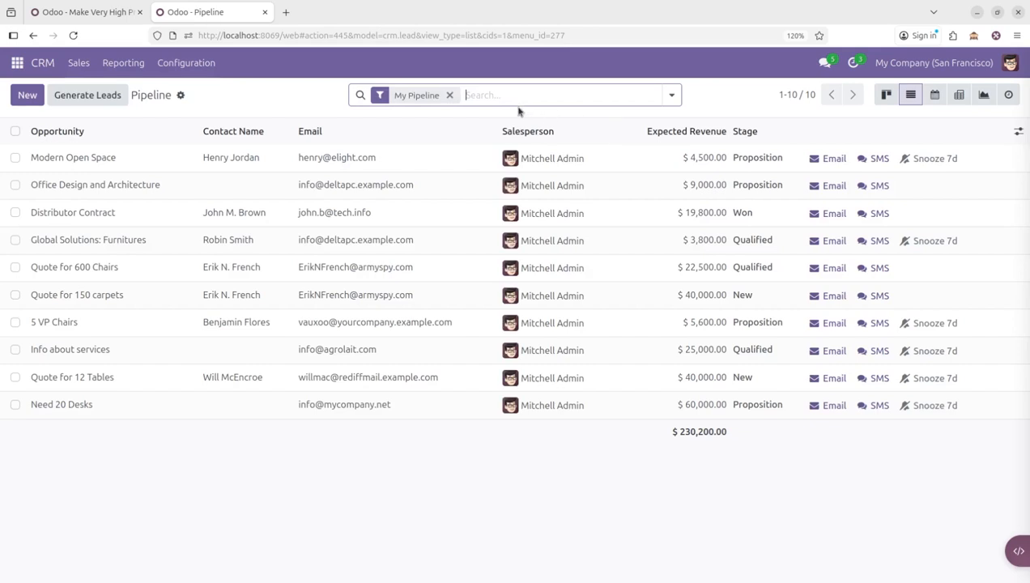
left_click(15, 158)
left_click(580, 95)
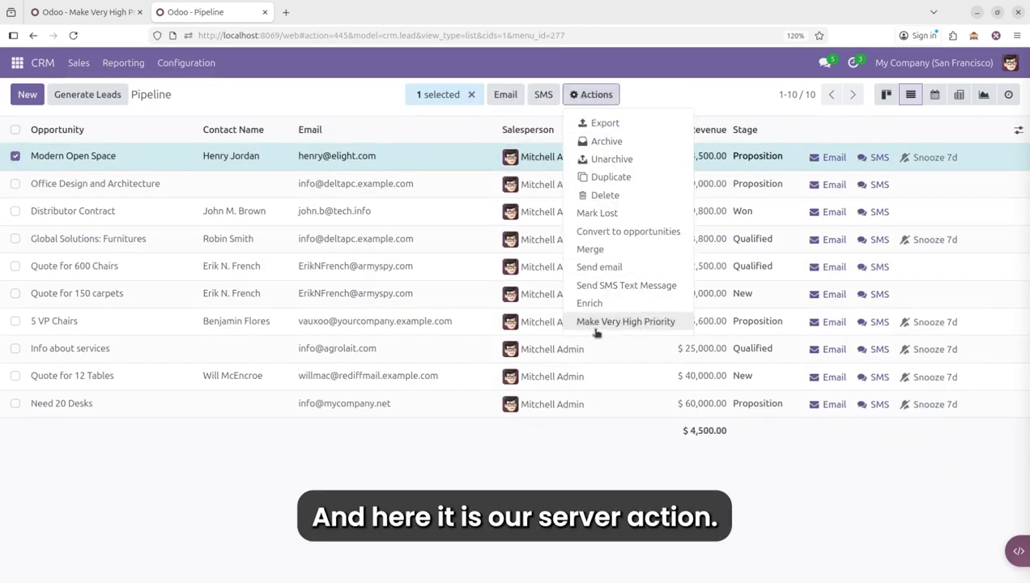
left_click(720, 106)
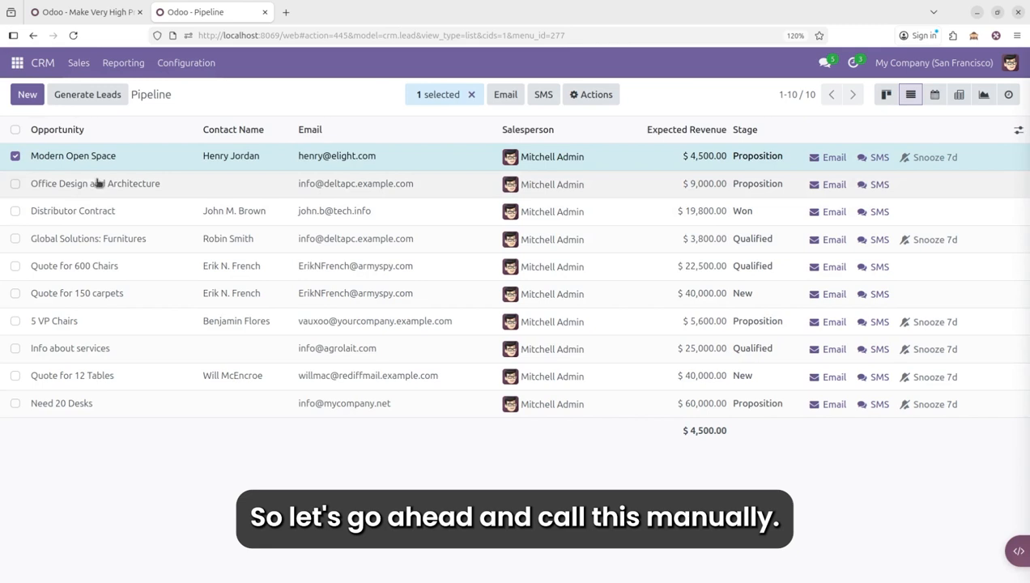
left_click(16, 157)
Run the Make Very High Priority action on the Quote for 150 carpets opportunity from the pipeline list and check its priority in the kanban view.
left_click(887, 94)
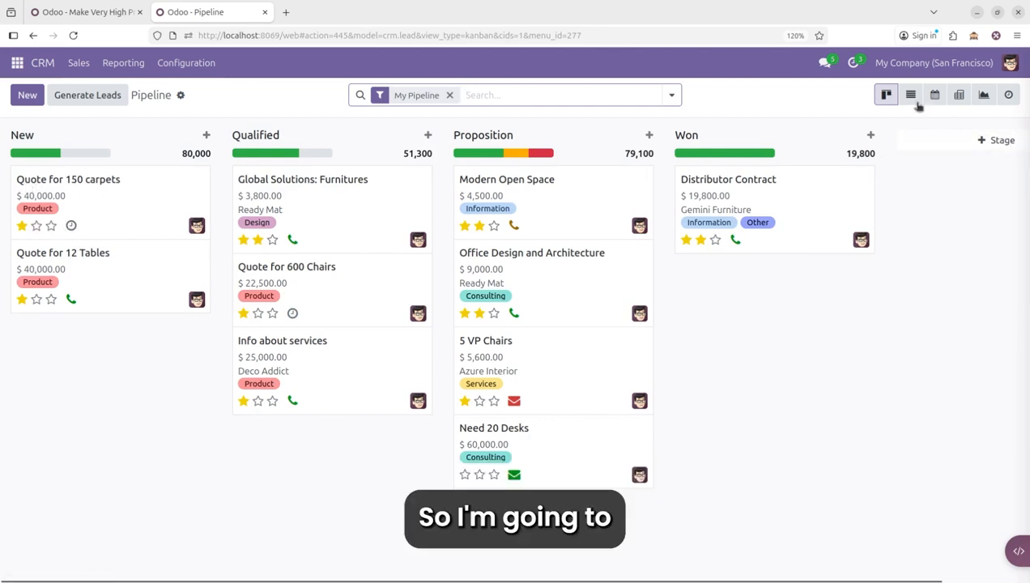
left_click(911, 96)
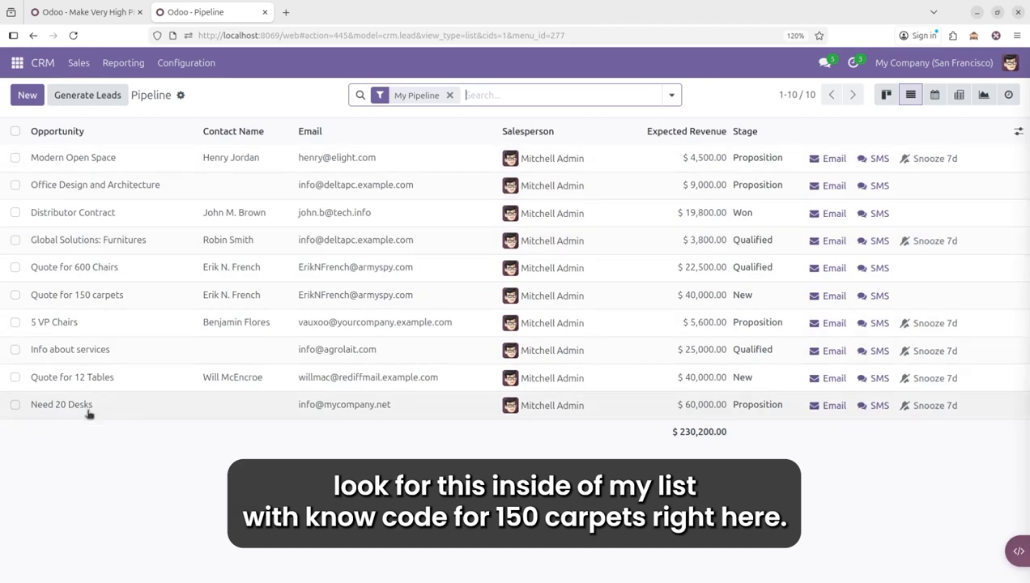
left_click(15, 295)
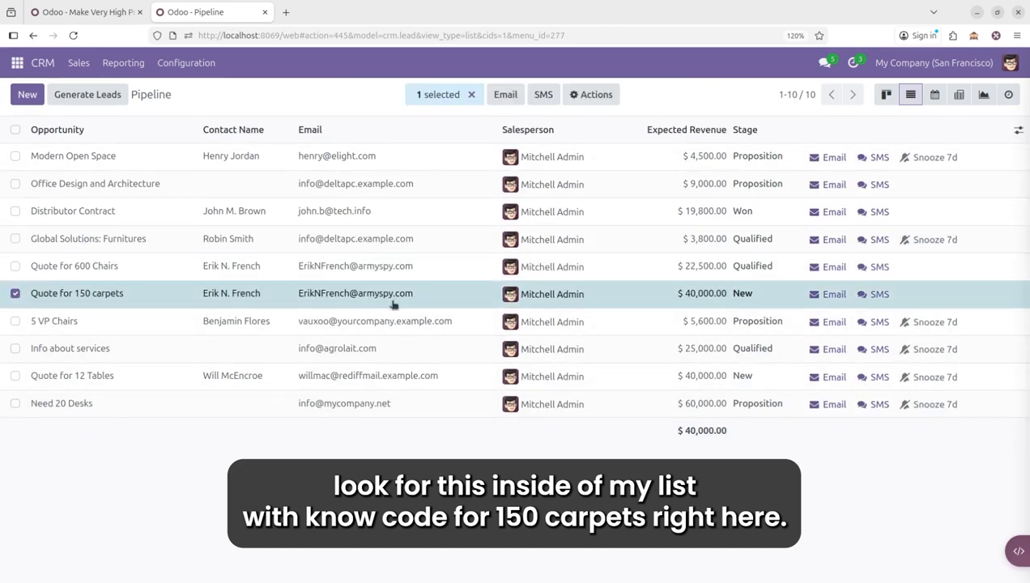
left_click(594, 95)
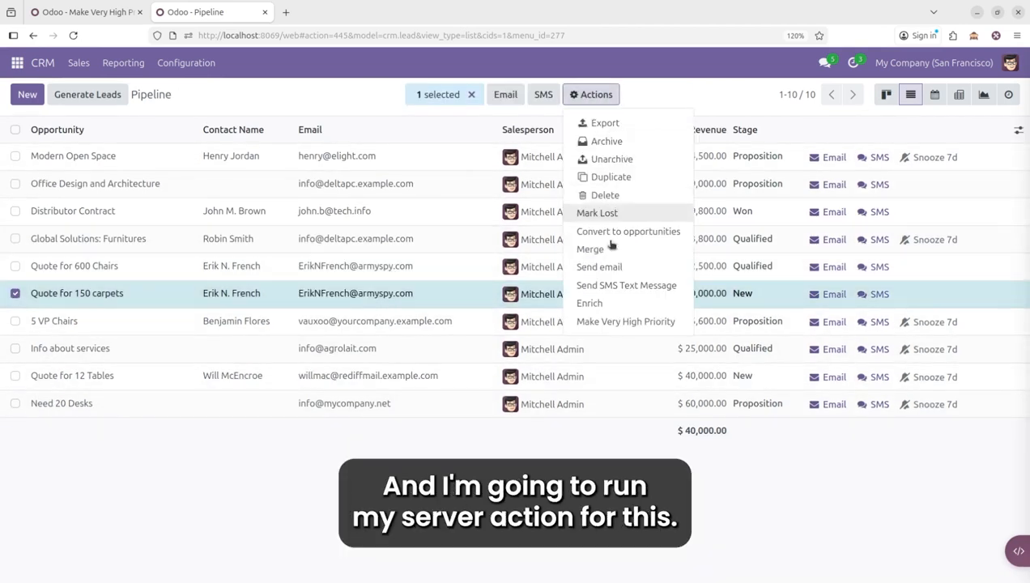
left_click(614, 322)
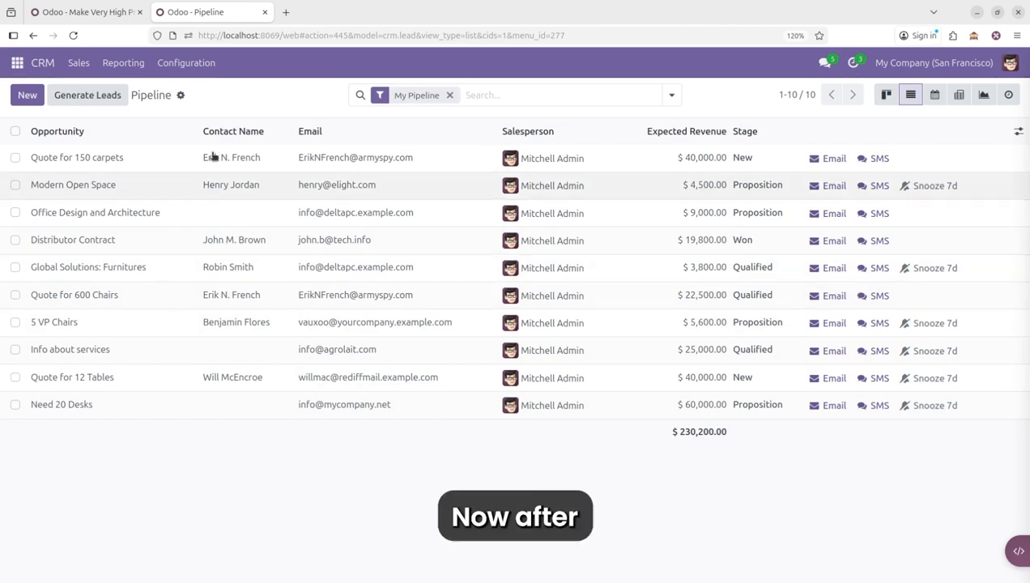
left_click(891, 95)
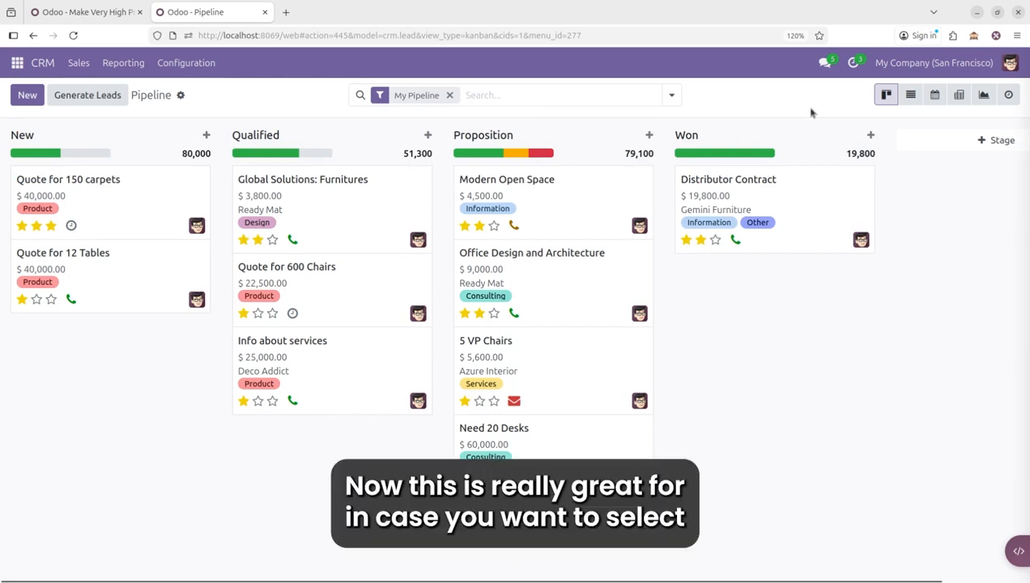
Run Make Very High Priority on Quote for 150 carpets, Modern Open Space, Office Design and Architecture and Distributor Contract together, and check their priorities in kanban view.
left_click(910, 95)
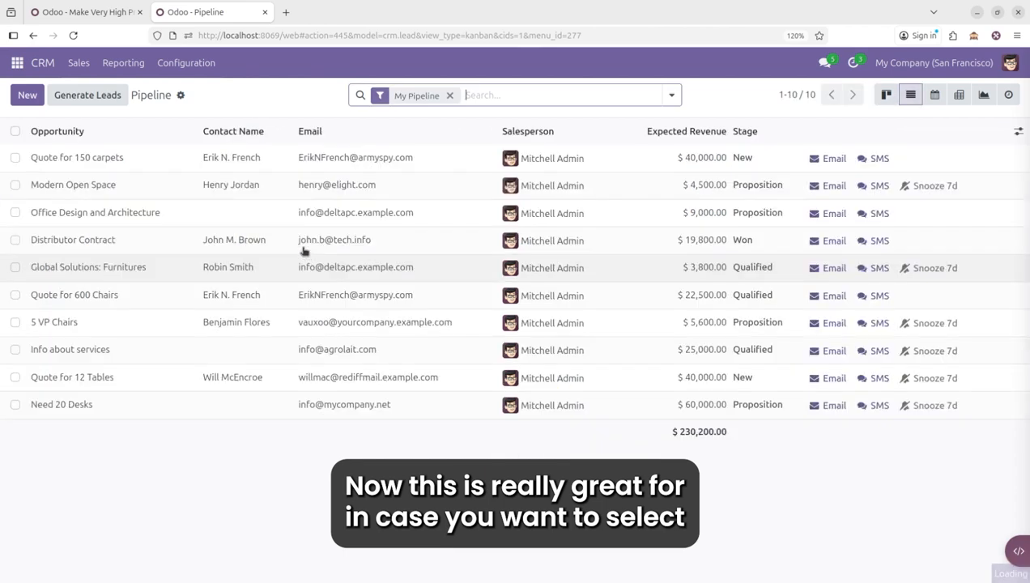
left_click(15, 158)
left_click(14, 184)
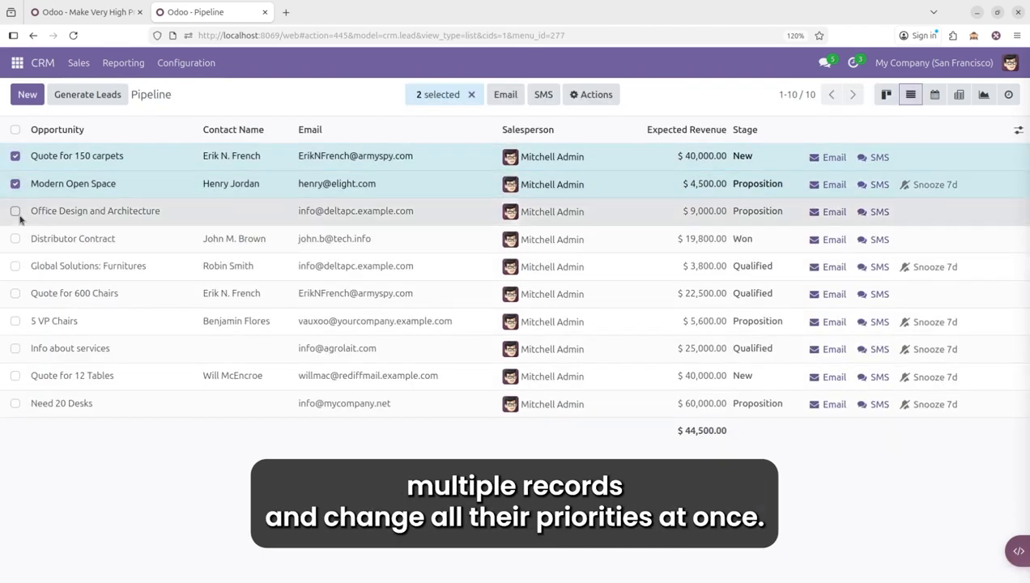
left_click(14, 212)
left_click(14, 239)
left_click(591, 95)
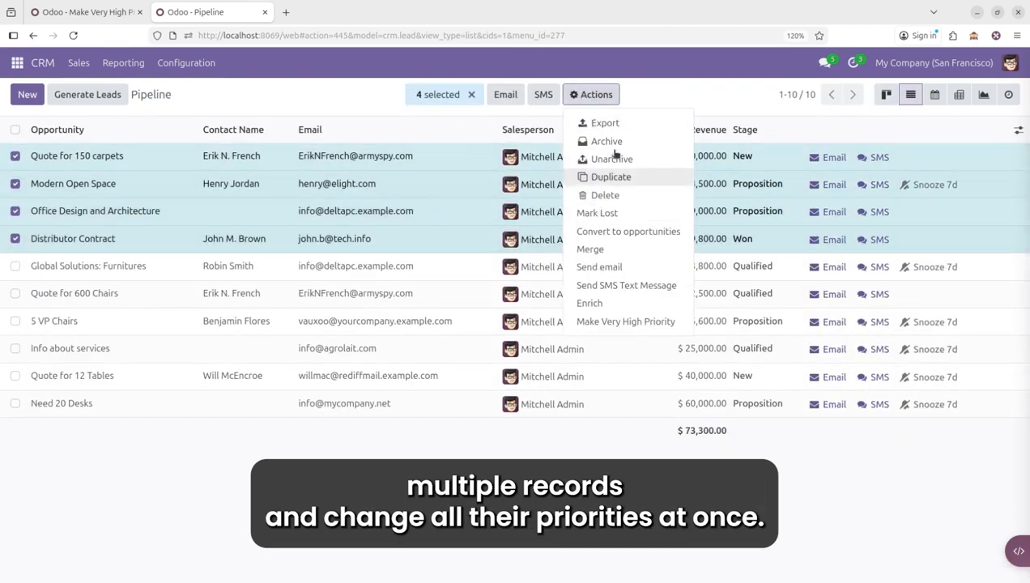
left_click(654, 323)
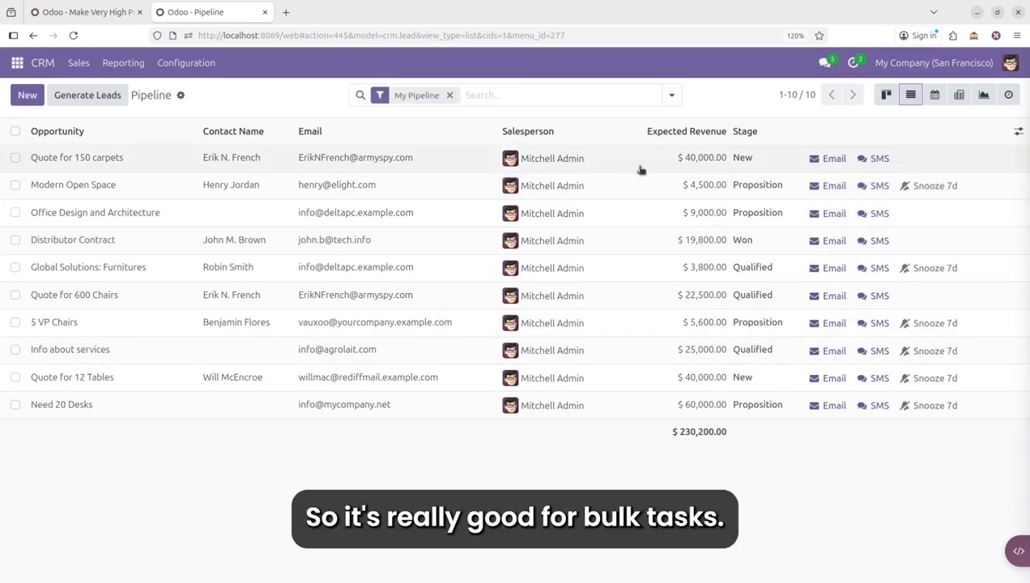
left_click(886, 95)
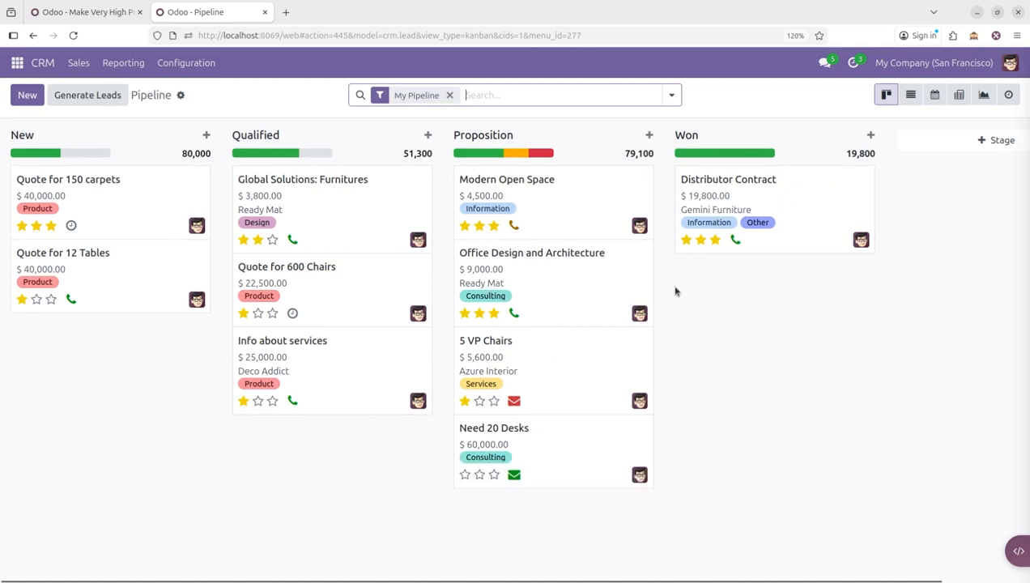
left_click(736, 392)
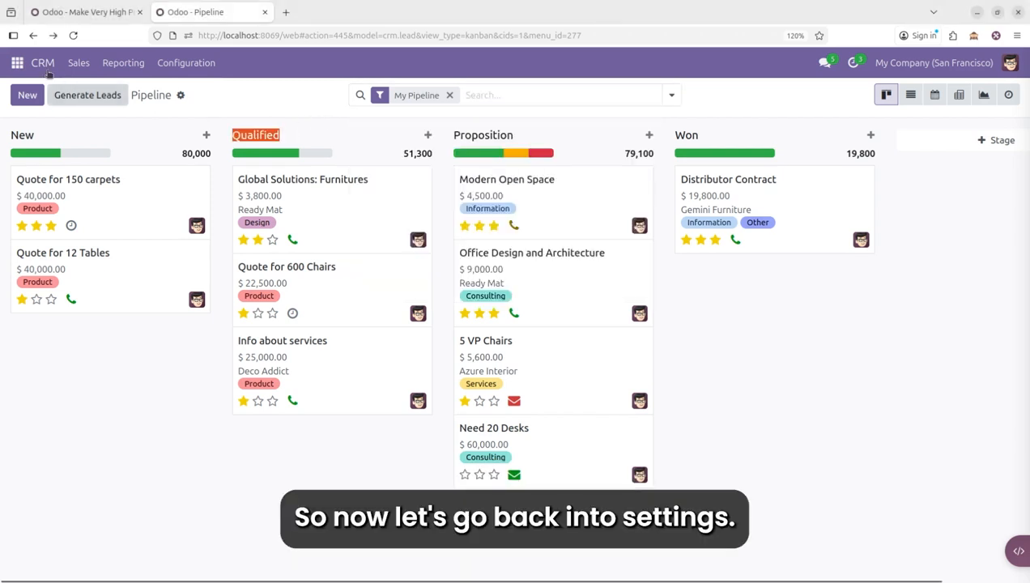
Open the Automation Rules among the technical settings.
left_click(17, 63)
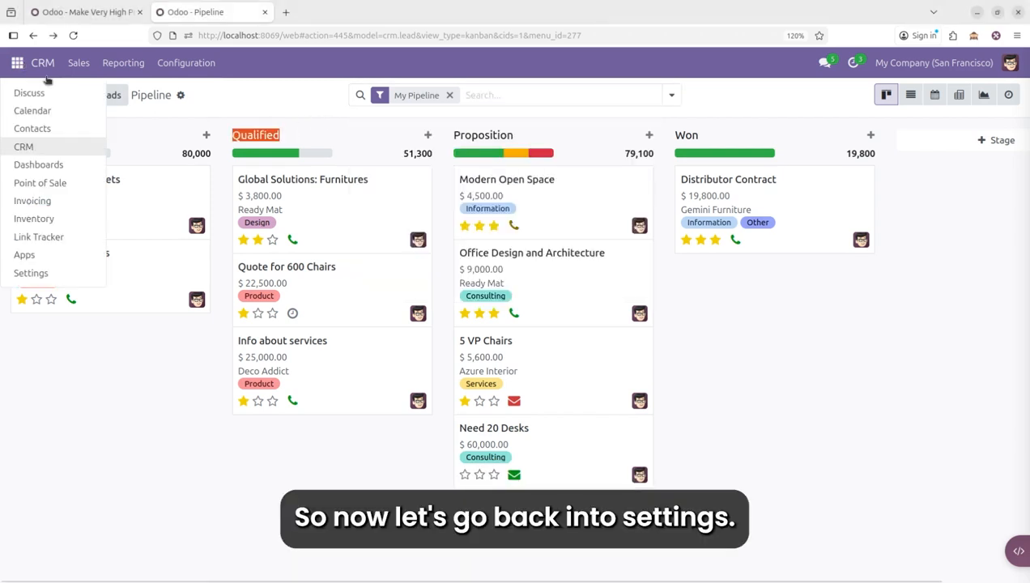
left_click(33, 271)
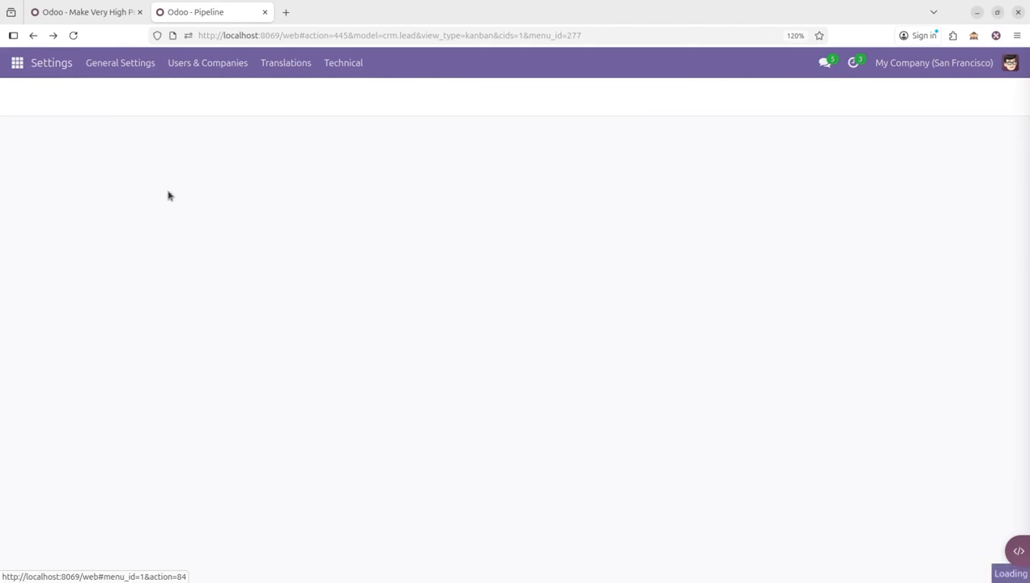
left_click(341, 66)
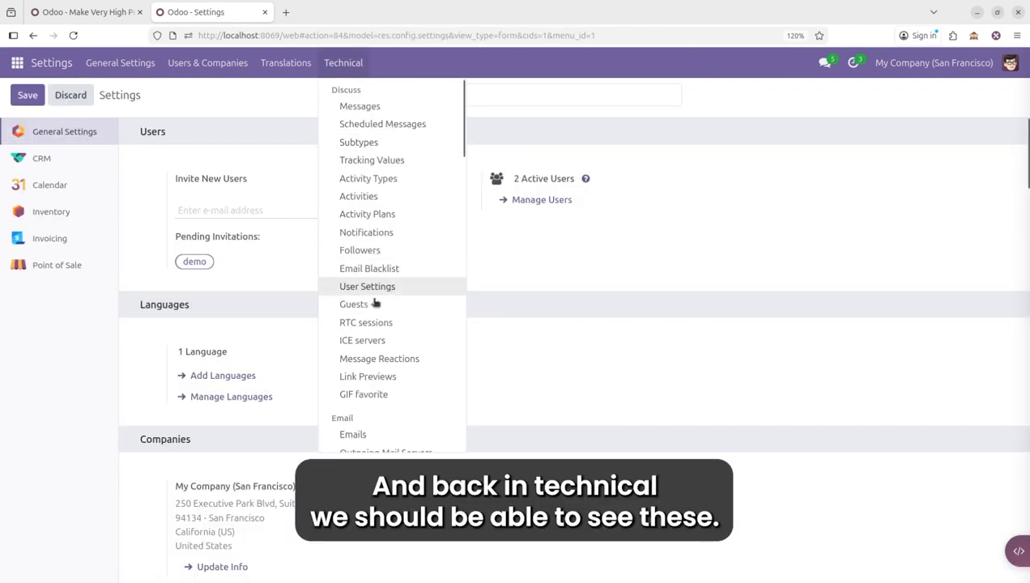
scroll(373, 292, "down", 6)
scroll(384, 277, "down", 8)
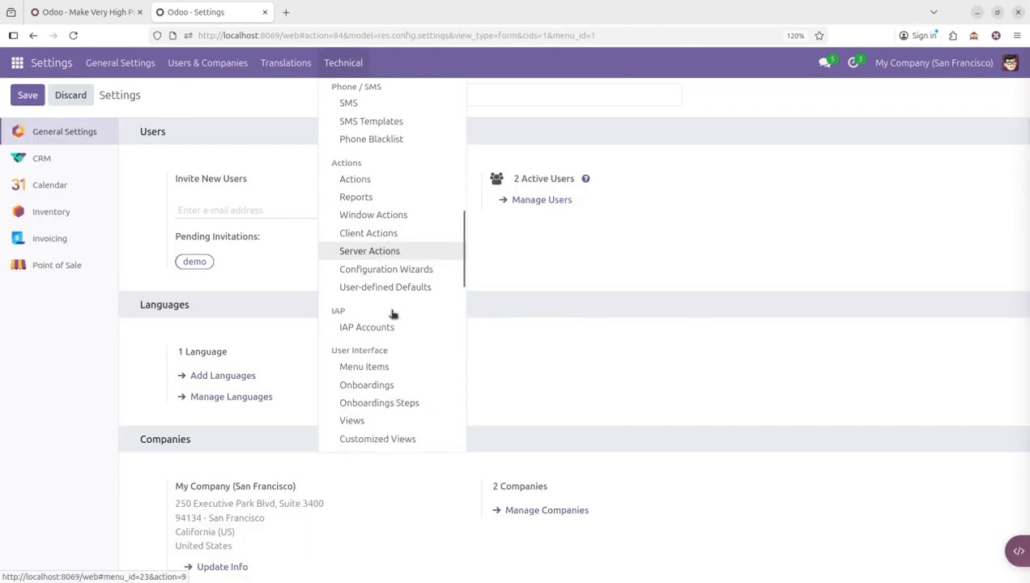
scroll(373, 370, "down", 4)
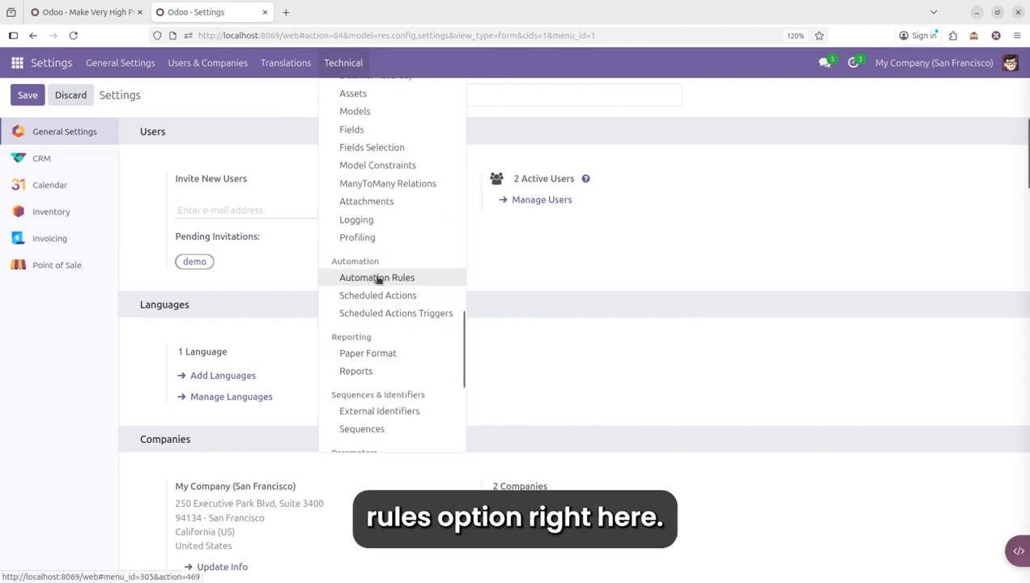
left_click(375, 277)
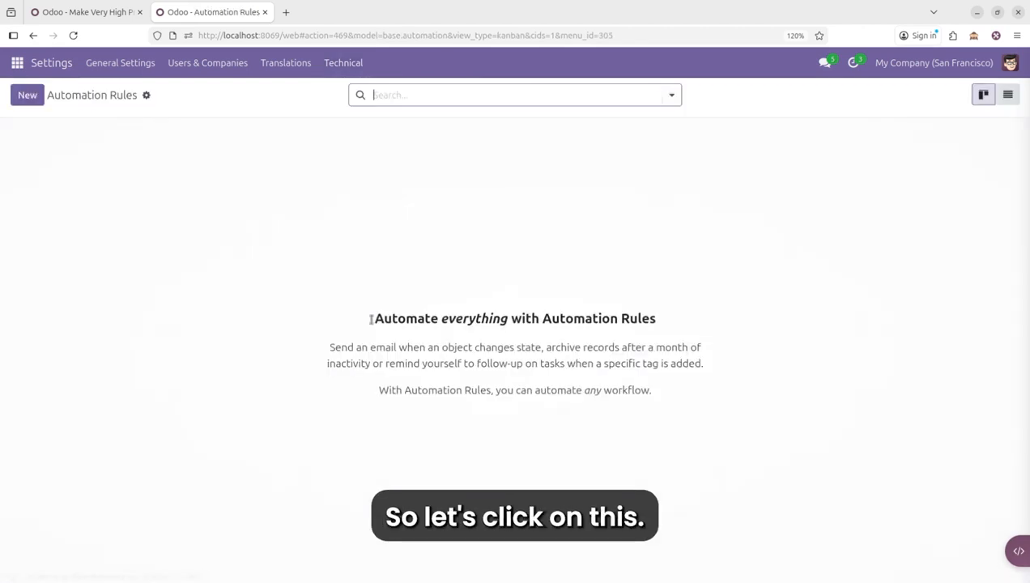
Create a new automation rule named "Auto Priority For Large Deals" for the Lead/Opportunity model.
left_click(28, 95)
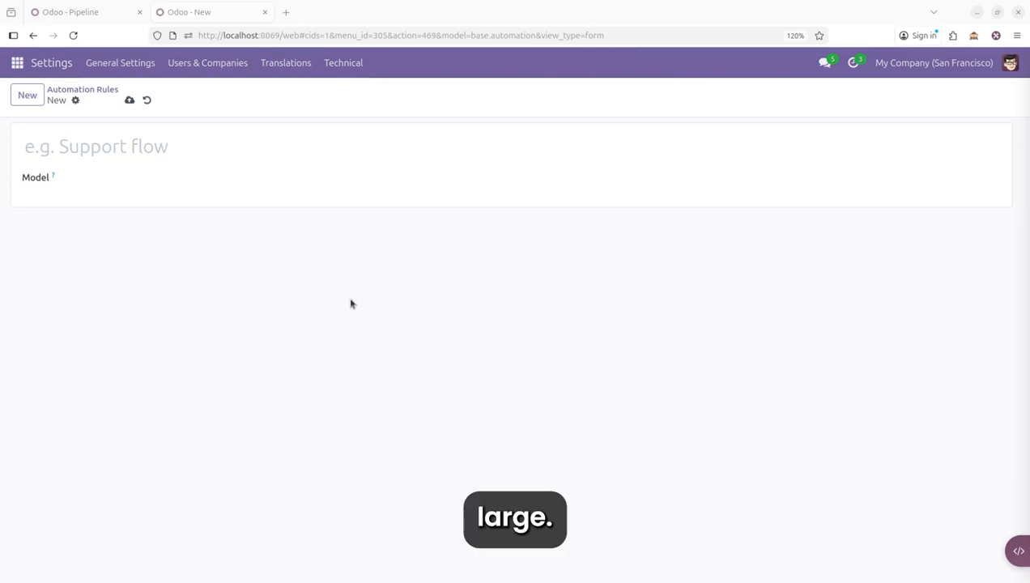
left_click(312, 145)
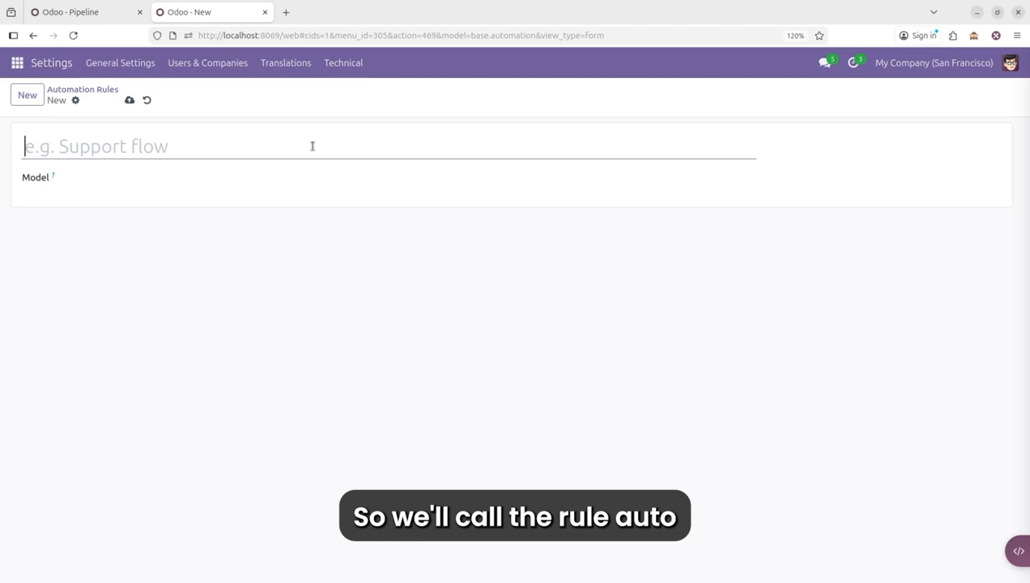
type("Auto Priori")
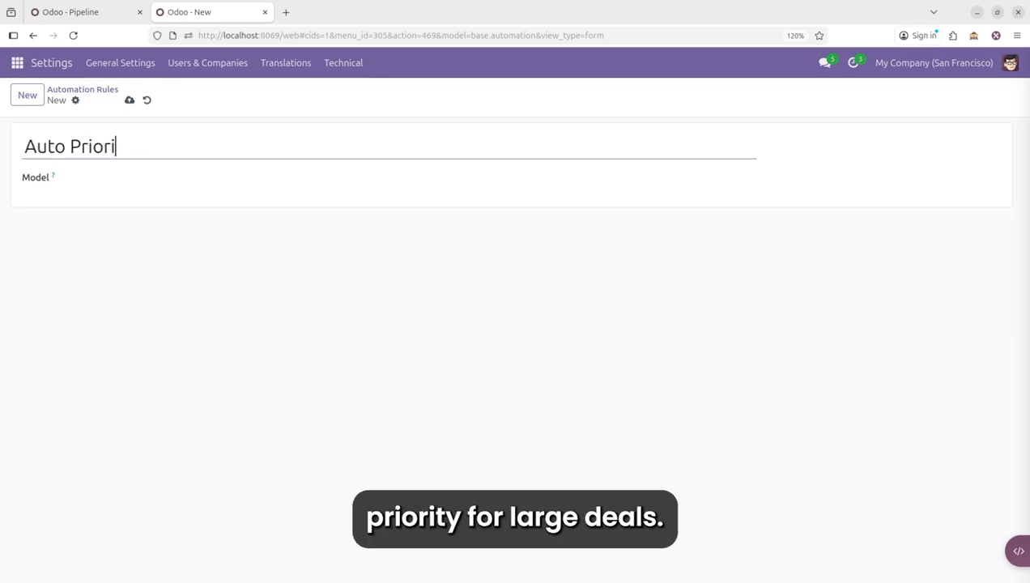
type("ty For Large Deals")
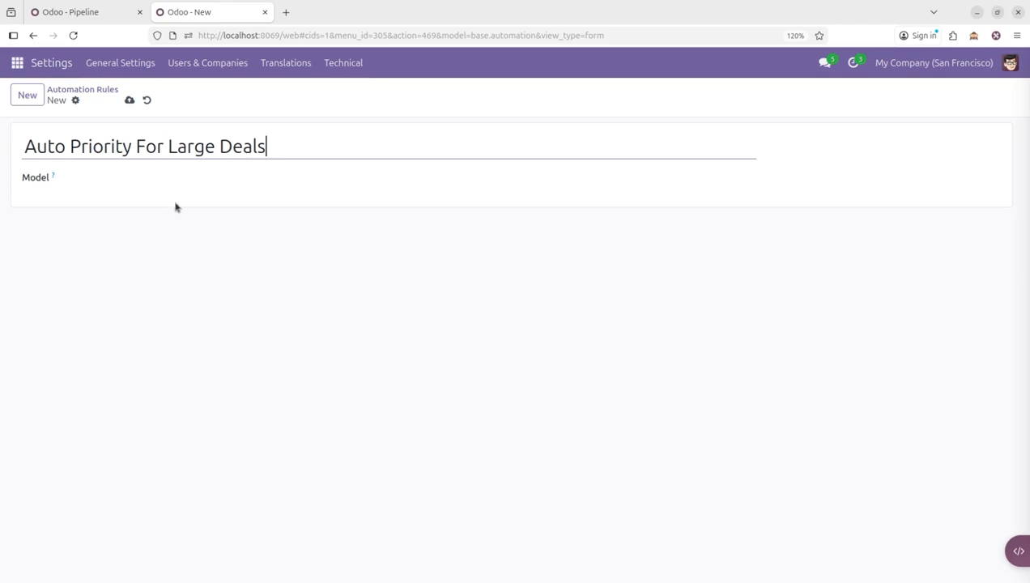
left_click(200, 177)
type("lead")
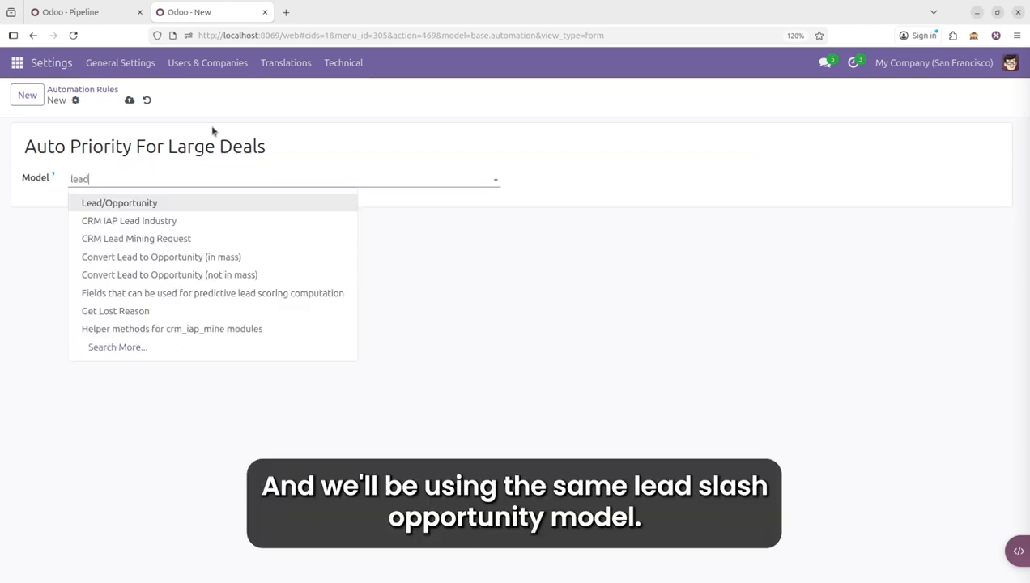
left_click(230, 202)
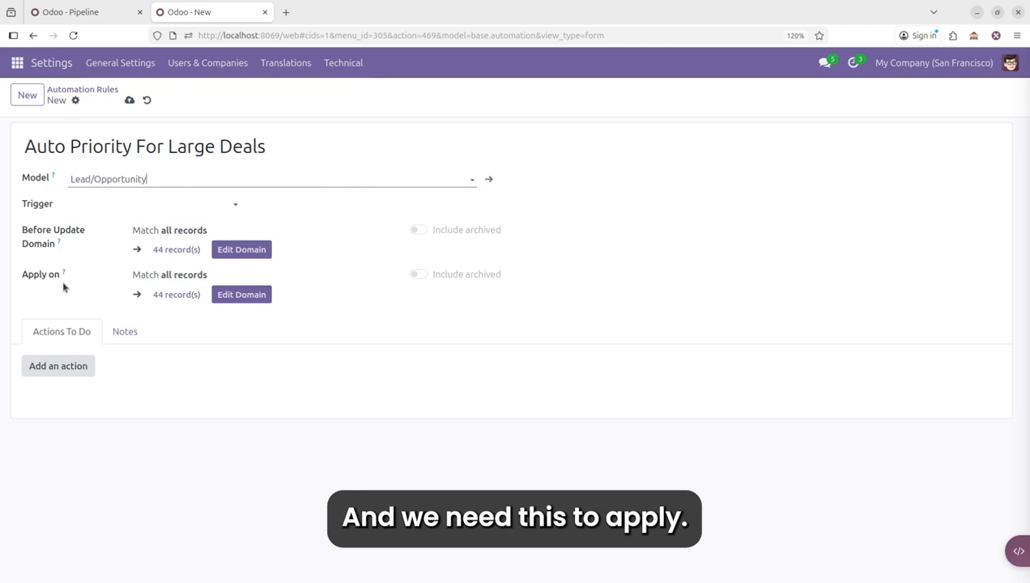
Try to restrict the rule's Apply on domain to records with an Expected Revenue greater than 1000.
left_click(239, 295)
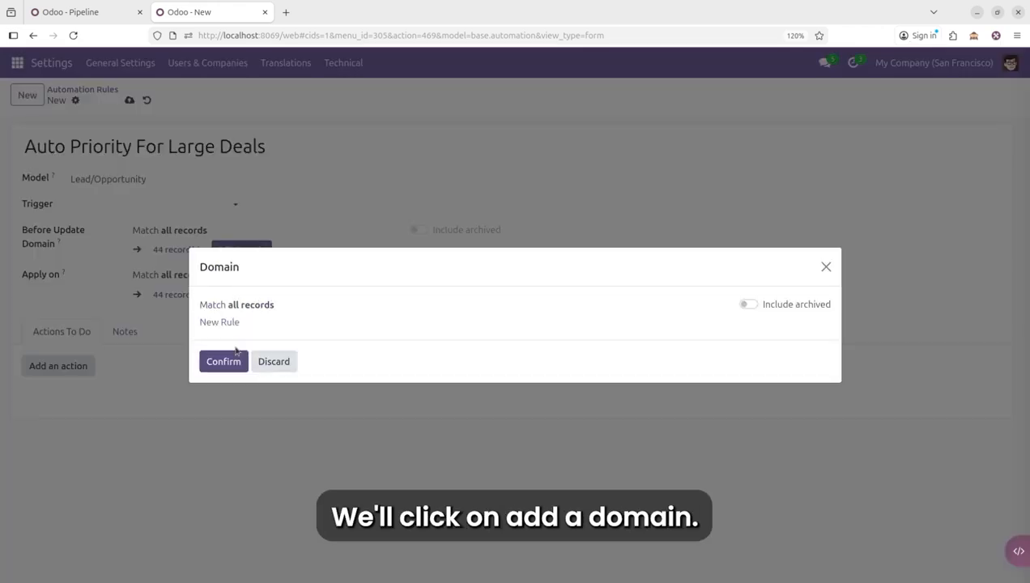
left_click(230, 324)
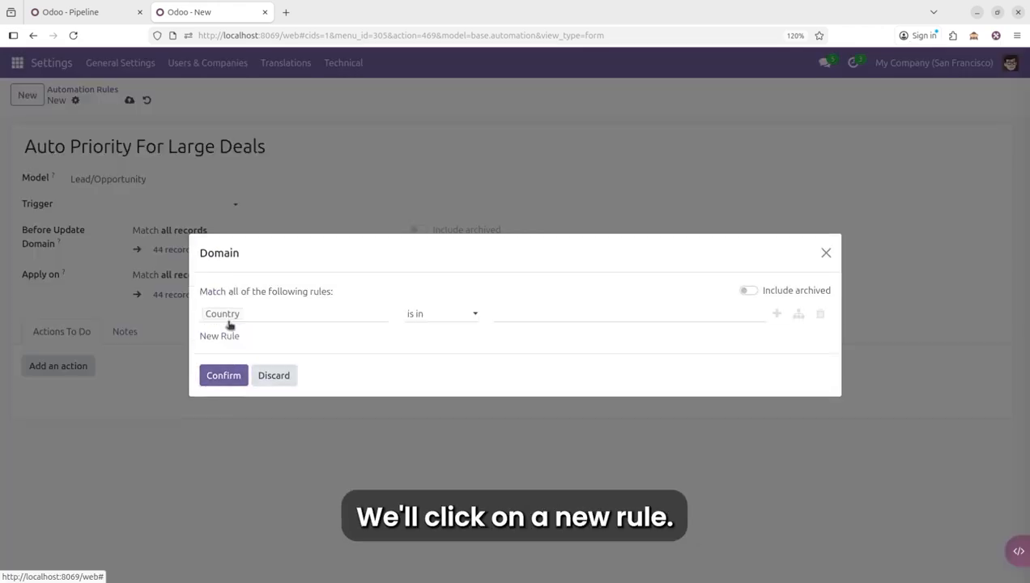
left_click(288, 307)
left_click(284, 306)
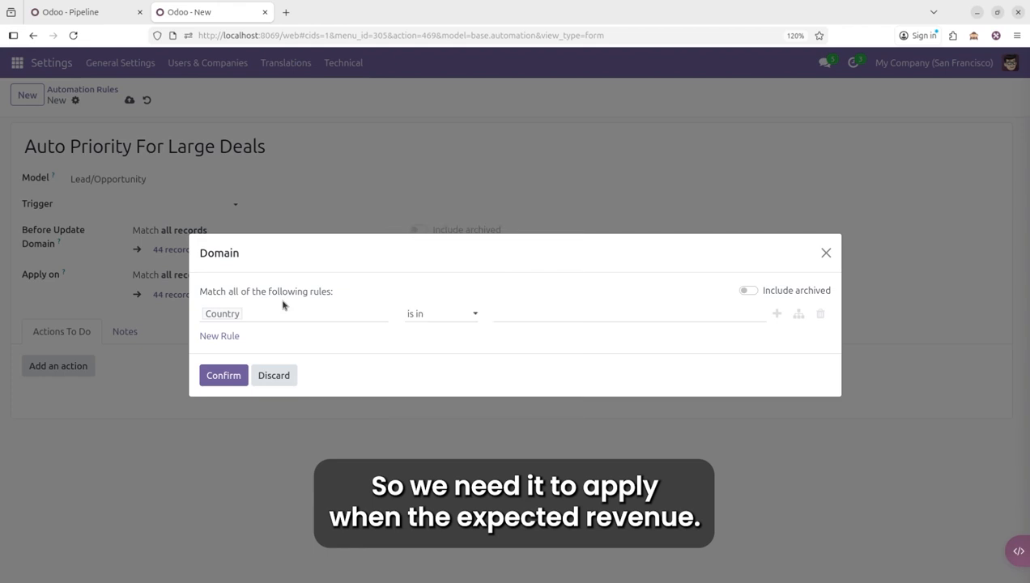
left_click(283, 320)
type("expect")
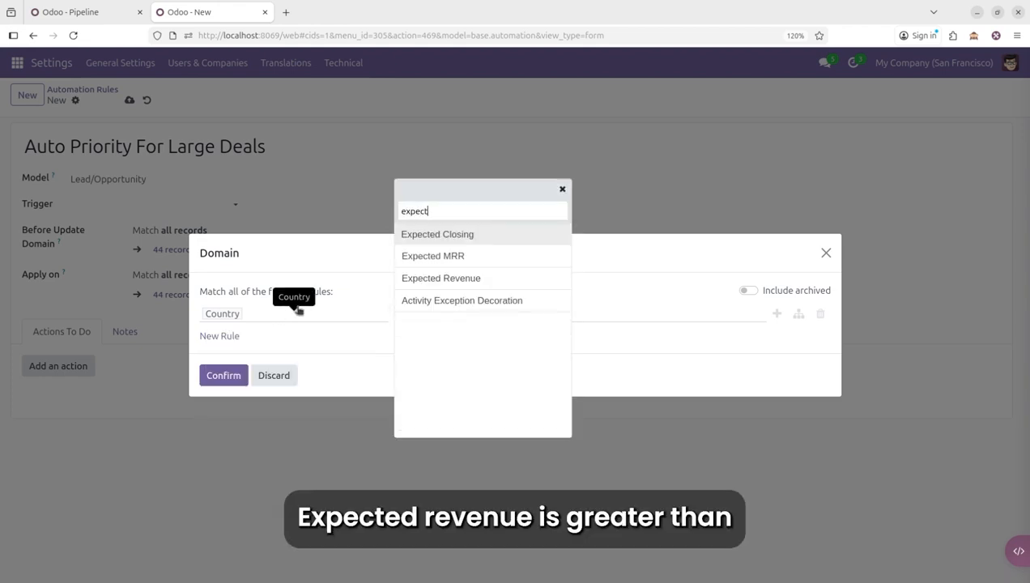
left_click(494, 278)
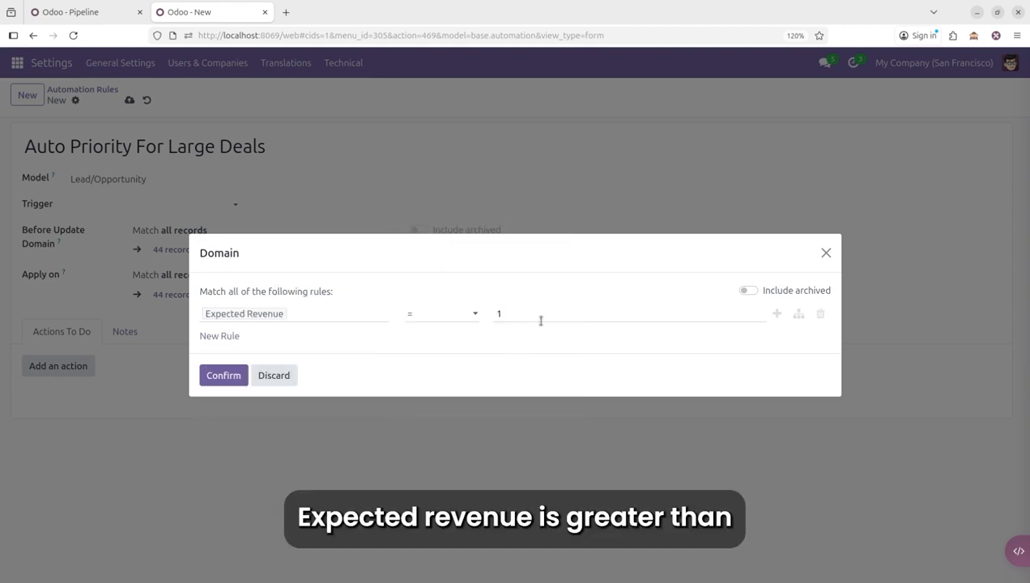
left_click(437, 369)
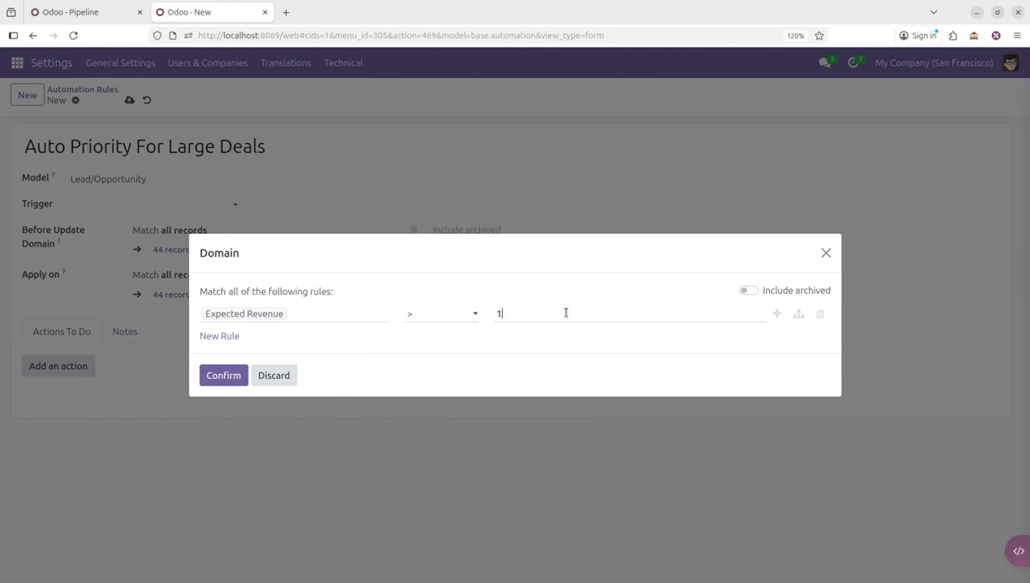
type("0")
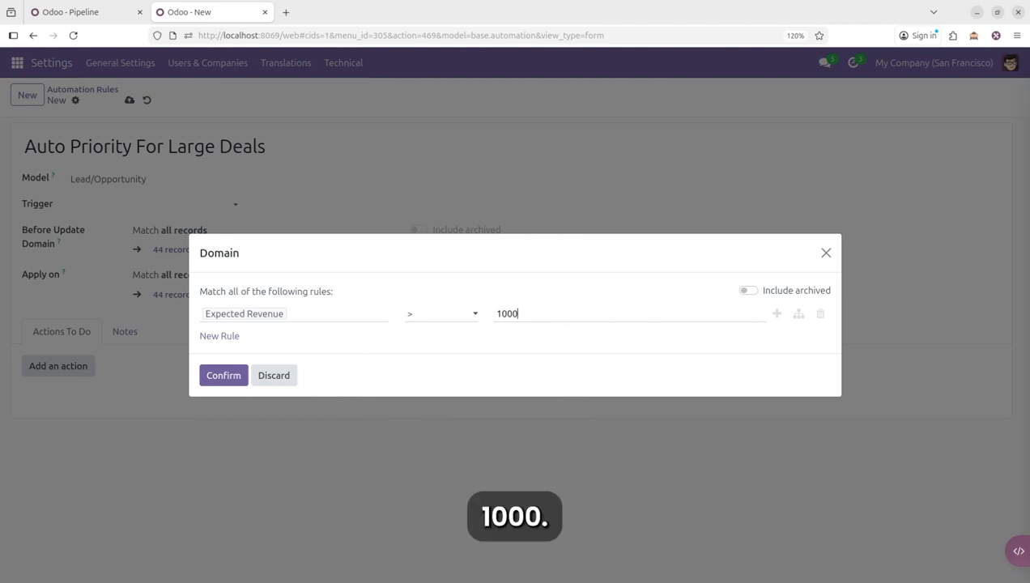
type("00")
left_click(214, 379)
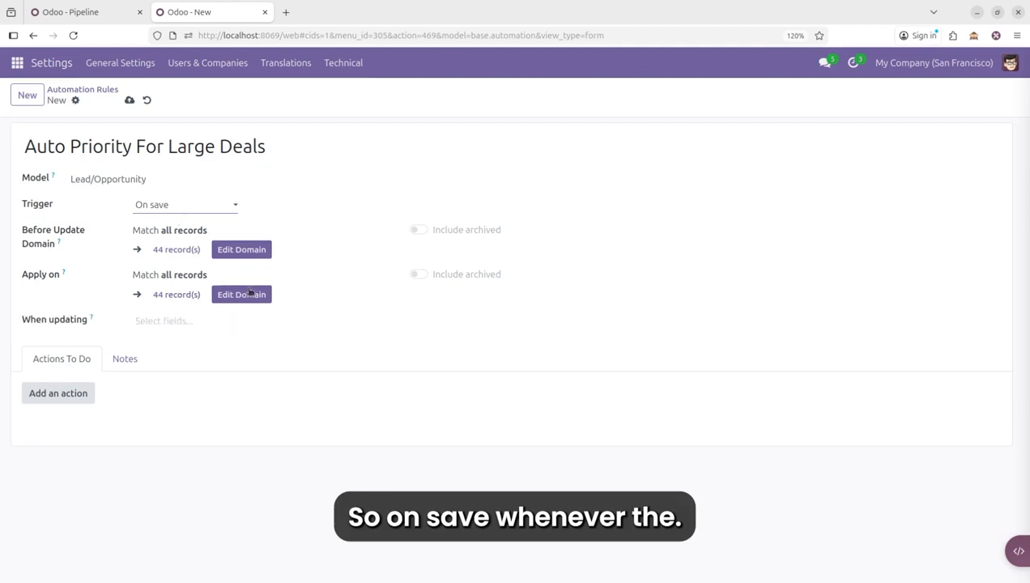
Set the rule's Apply on domain to match records with an Expected Revenue greater than 1000.
left_click(250, 294)
left_click(220, 323)
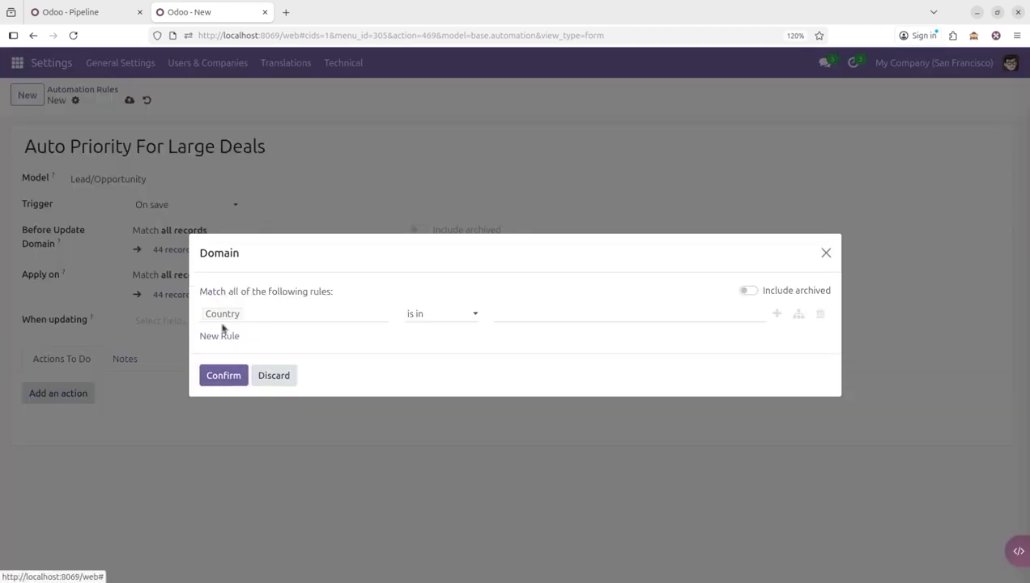
left_click(270, 316)
type("expect")
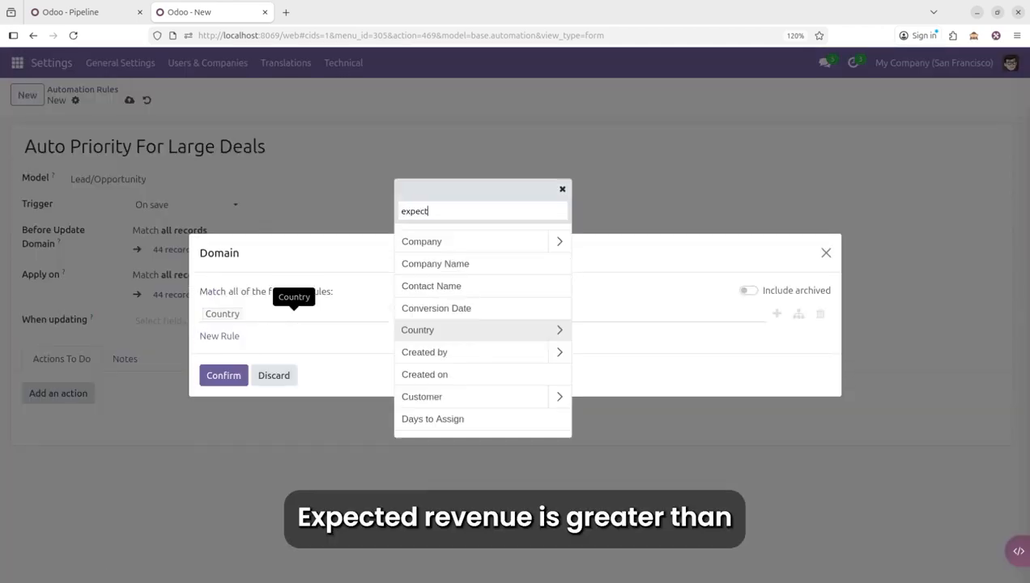
left_click(446, 279)
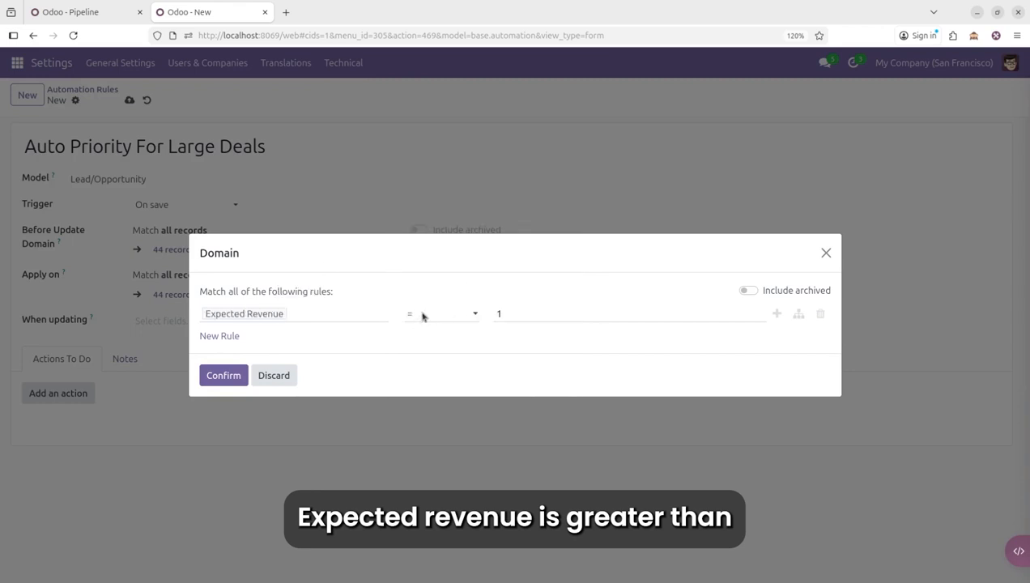
left_click(447, 319)
left_click(441, 370)
left_click(440, 363)
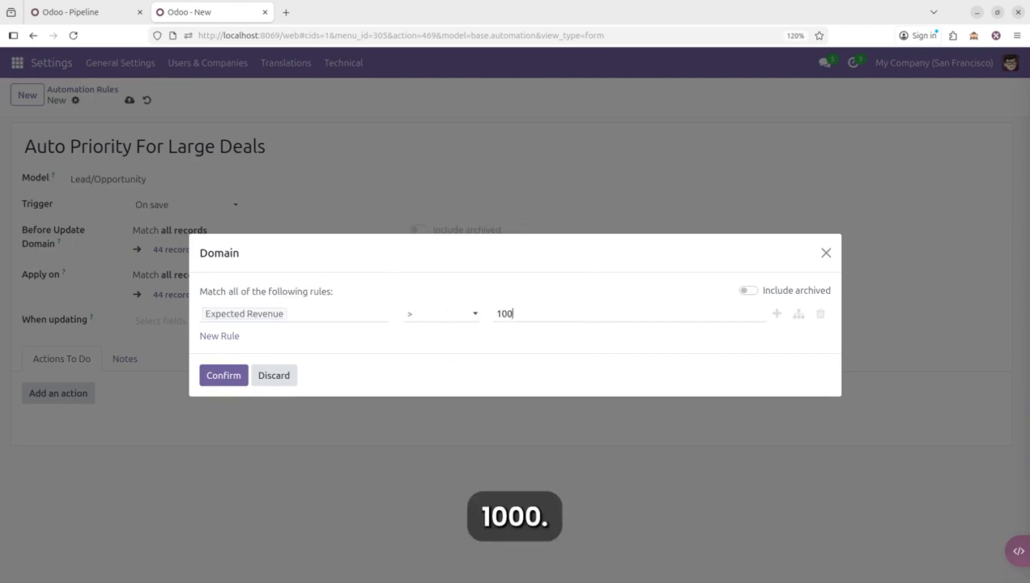
left_click(218, 377)
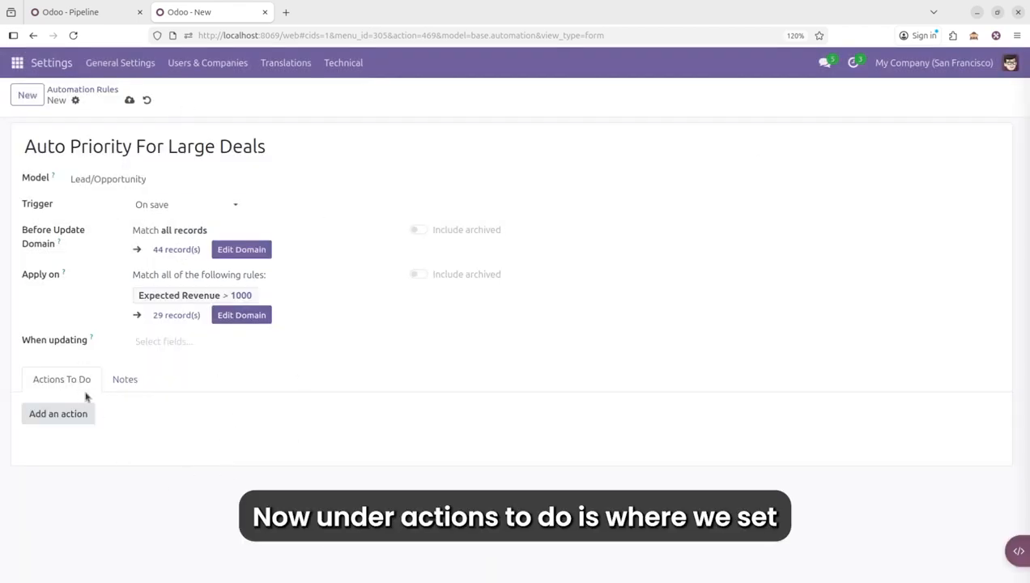
Add an Execute Existing Actions action to the rule with Make Very High Priority as its child action.
left_click(54, 415)
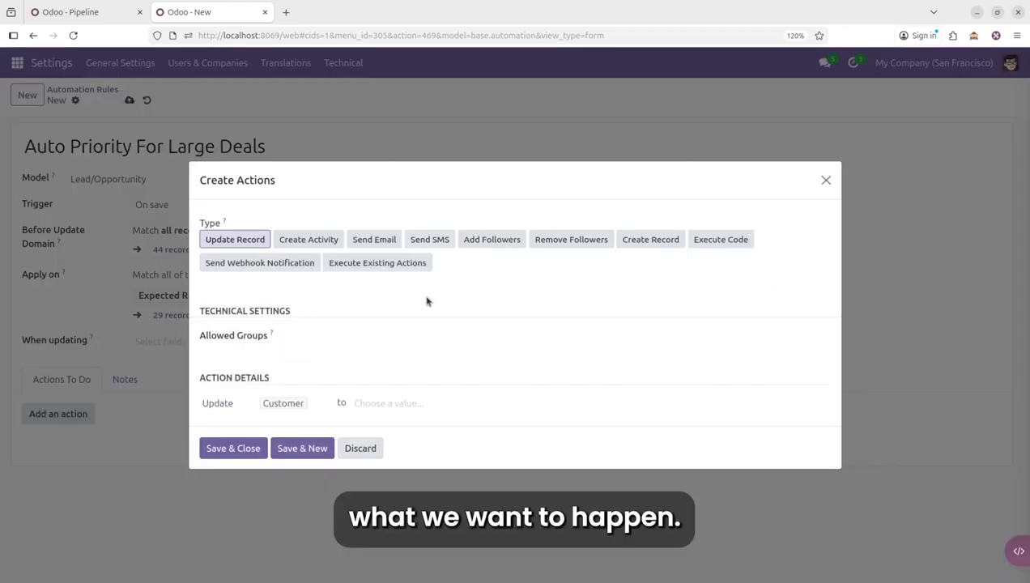
left_click(388, 263)
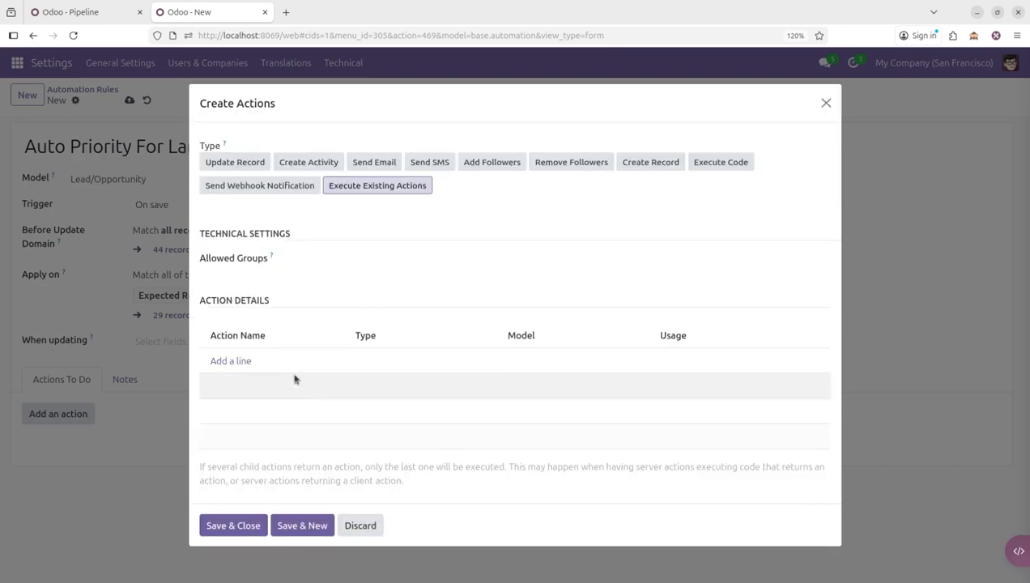
left_click(235, 361)
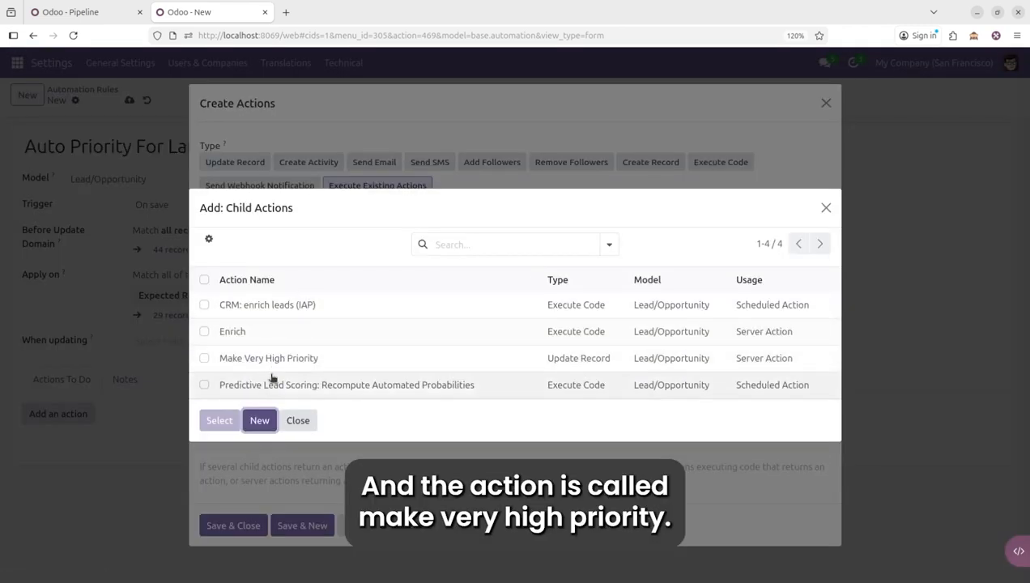
left_click(388, 364)
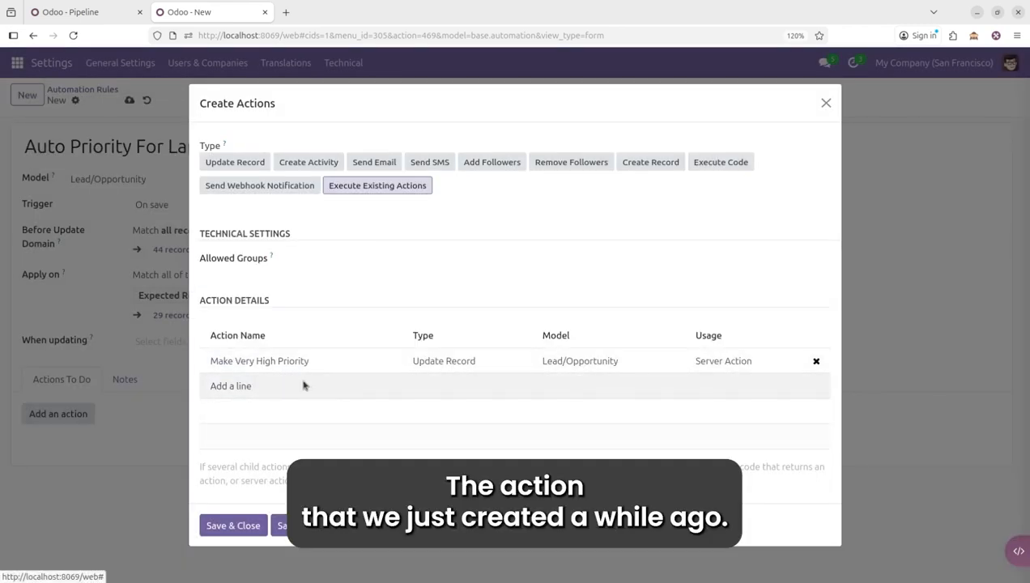
left_click(240, 526)
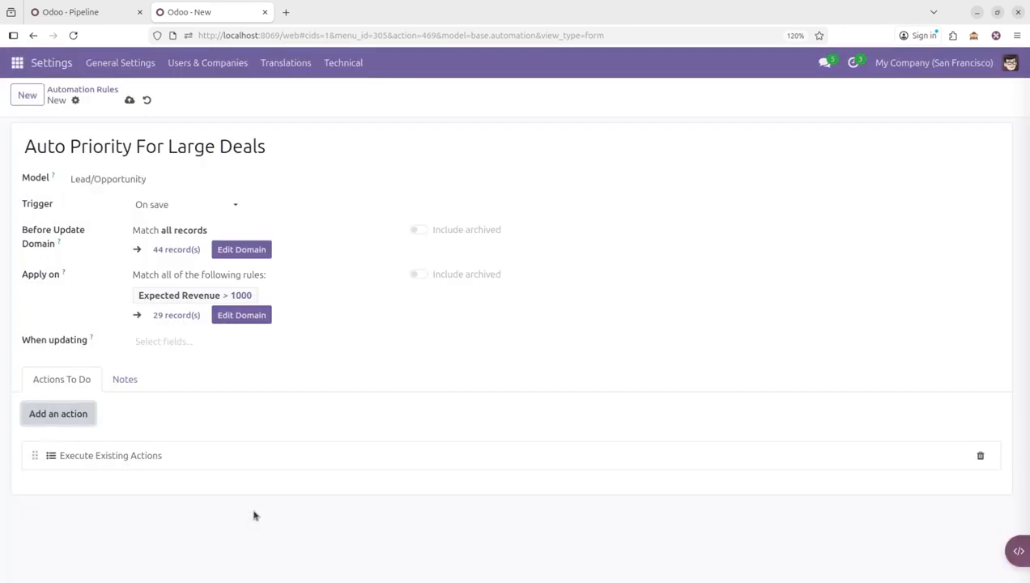
left_click(190, 507)
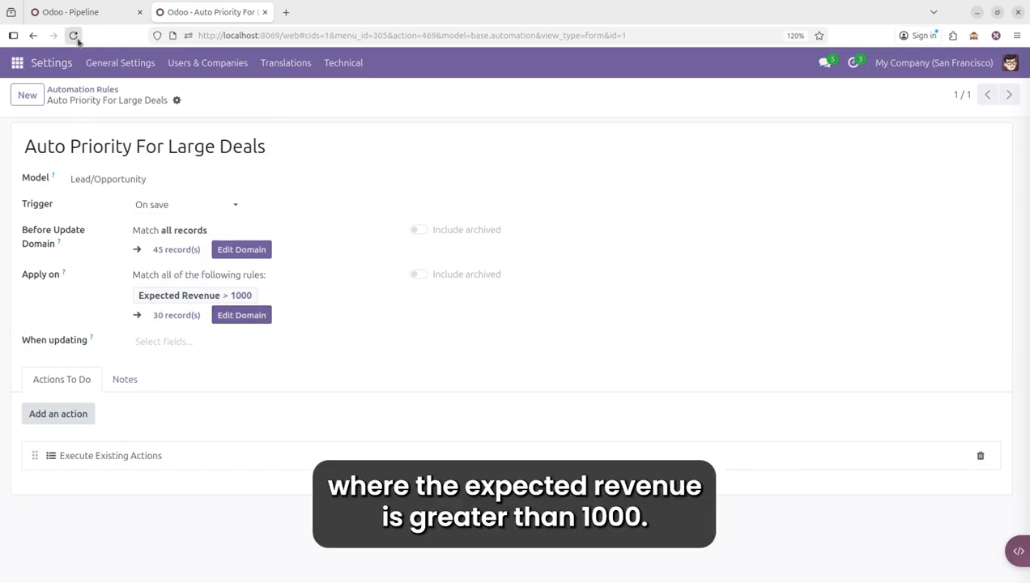
In the CRM pipeline, add a new opportunity for Wood Corner with an expected revenue of 1500 and check its priority stars.
left_click(69, 12)
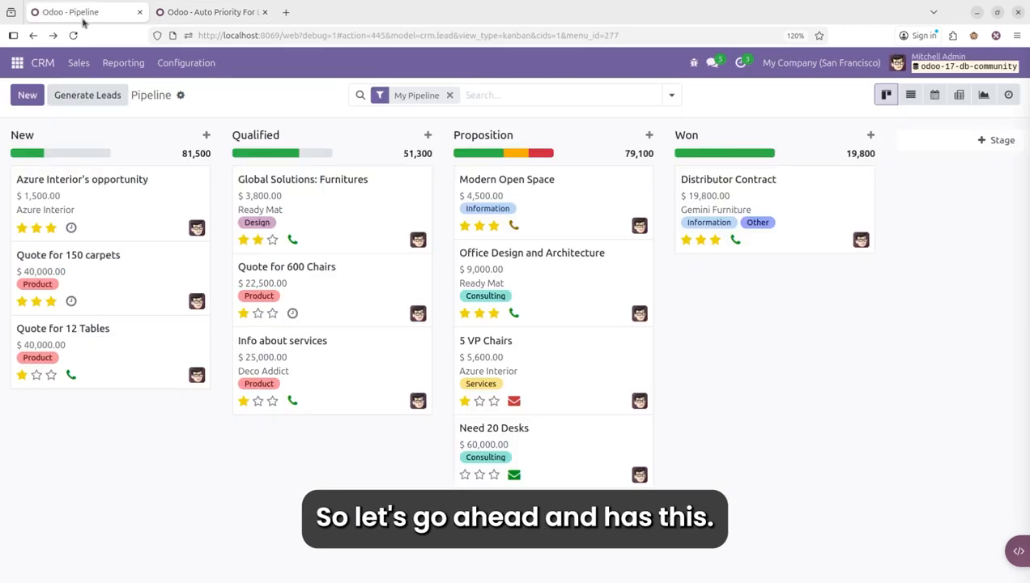
left_click(29, 96)
left_click(58, 208)
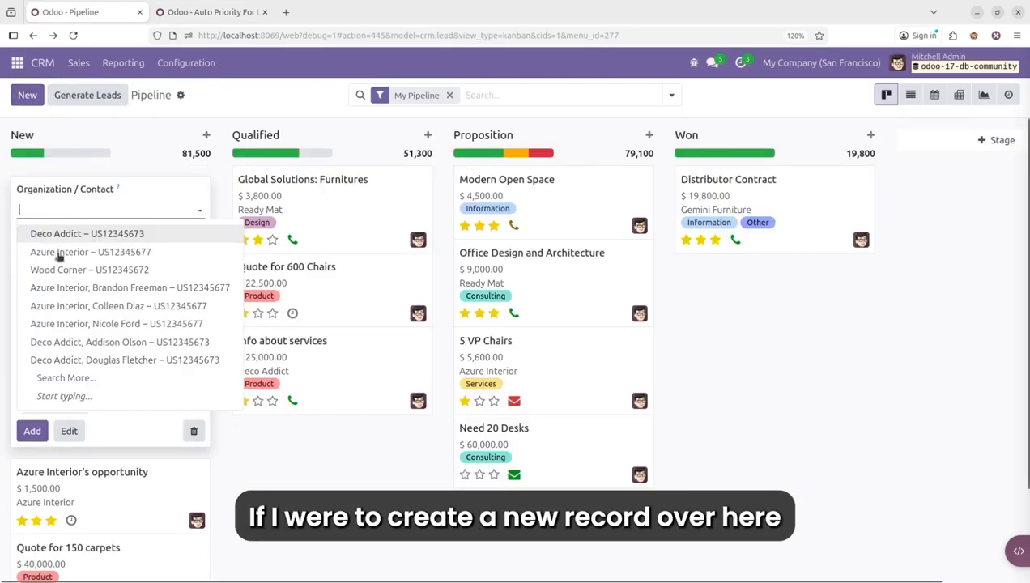
left_click(56, 270)
left_click(59, 402)
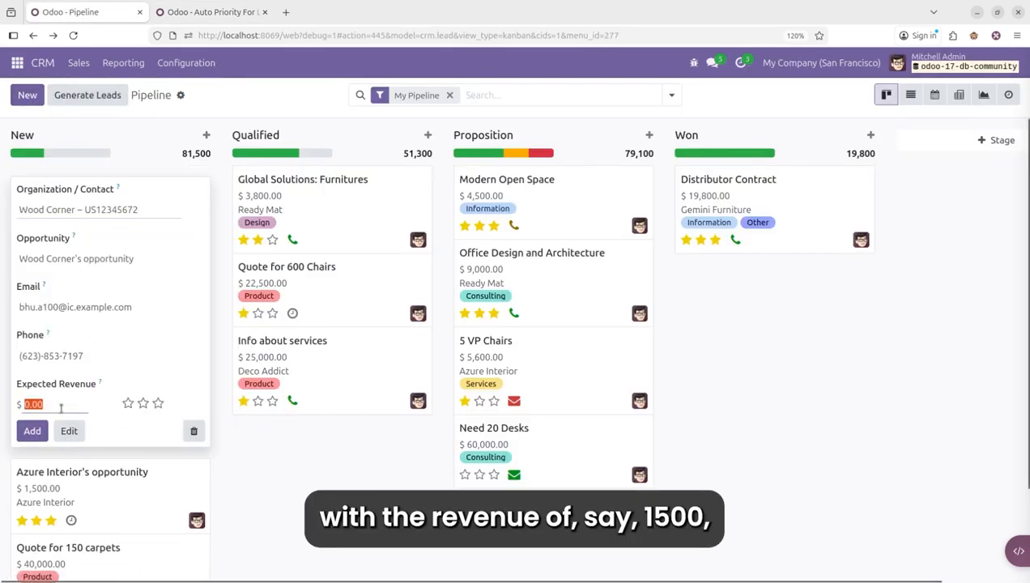
type("1500")
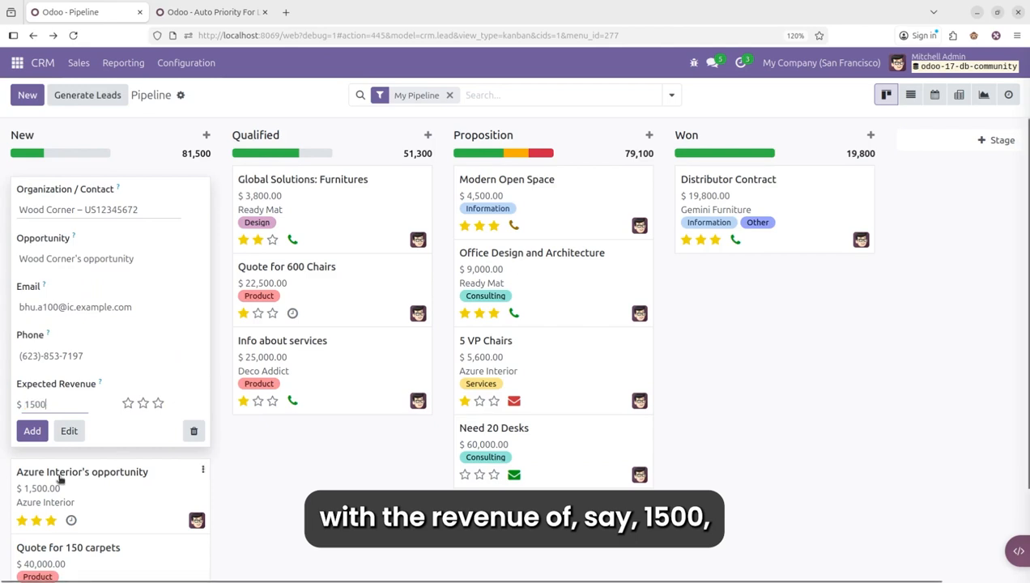
left_click(45, 436)
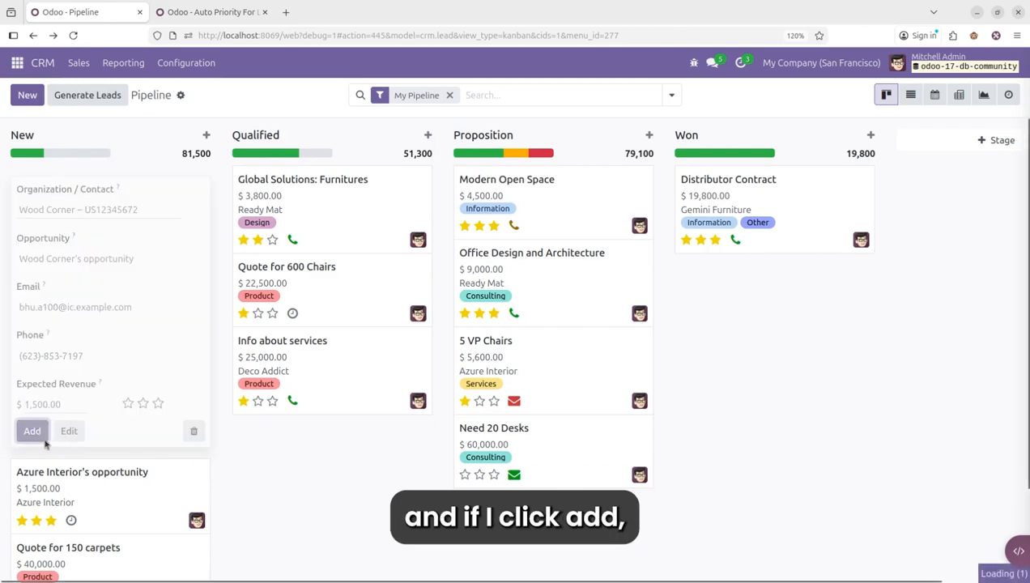
scroll(87, 337, "down", 3)
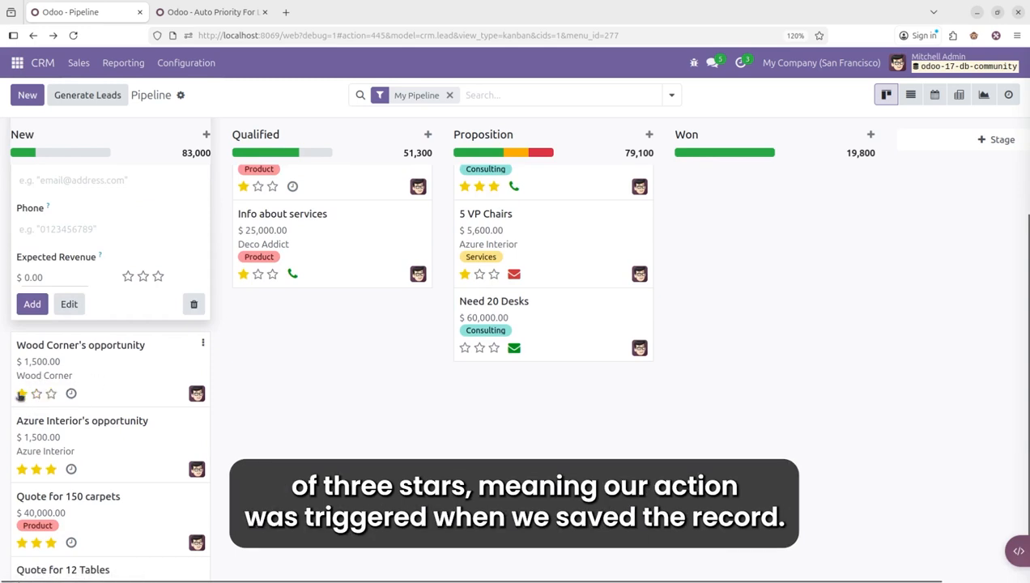
scroll(110, 298, "up", 3)
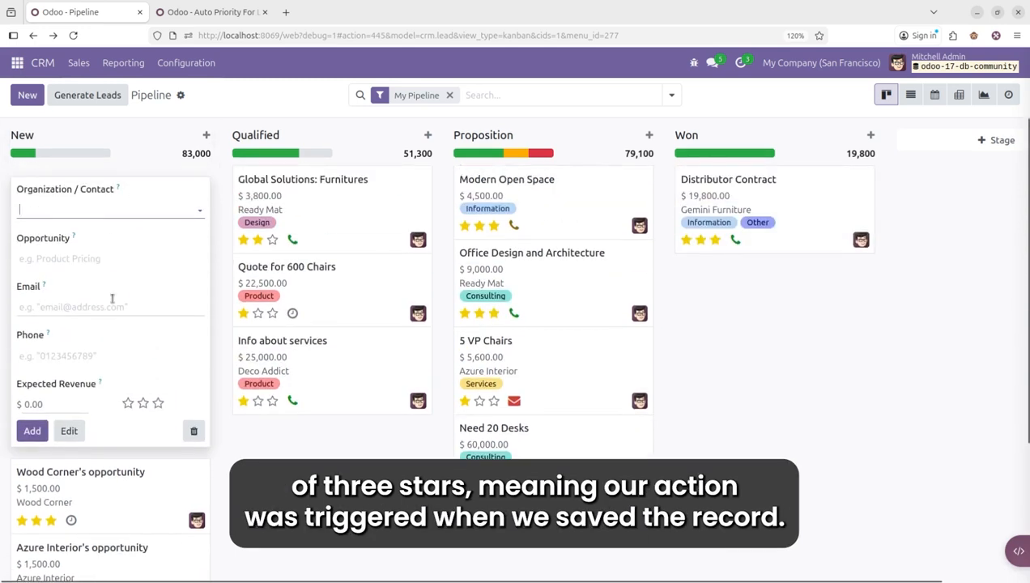
scroll(105, 268, "down", 2)
scroll(104, 237, "down", 2)
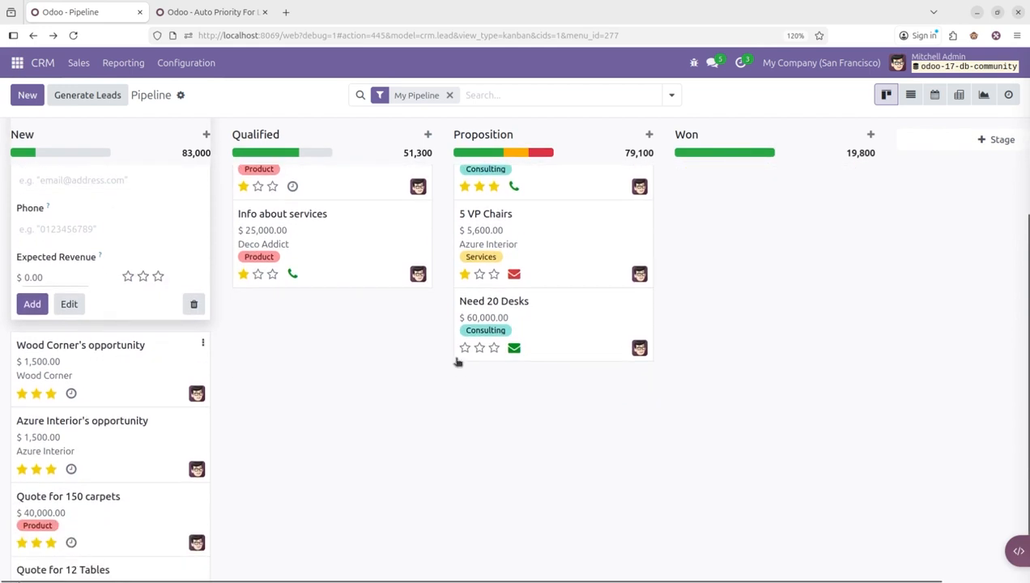
left_click(442, 399)
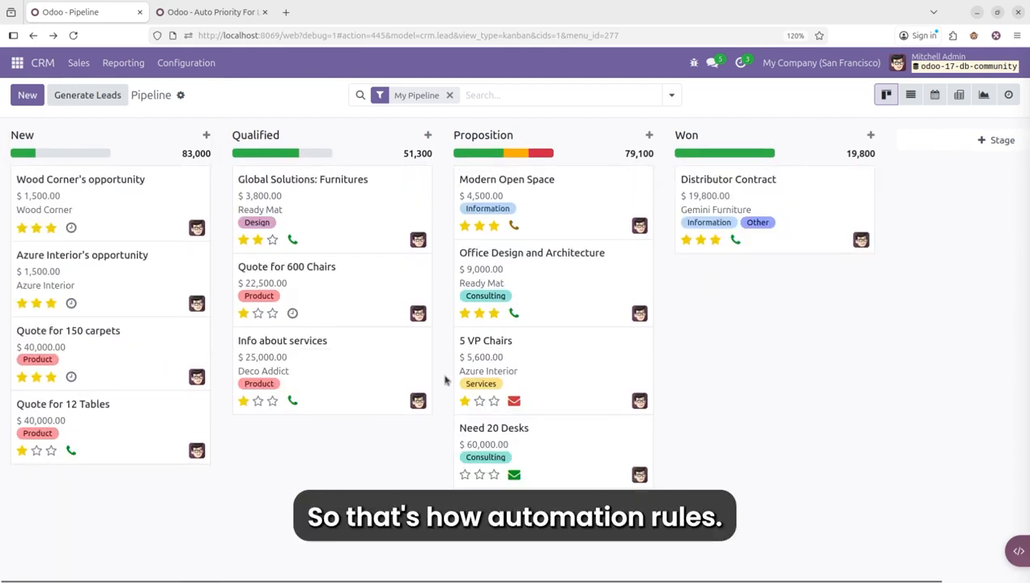